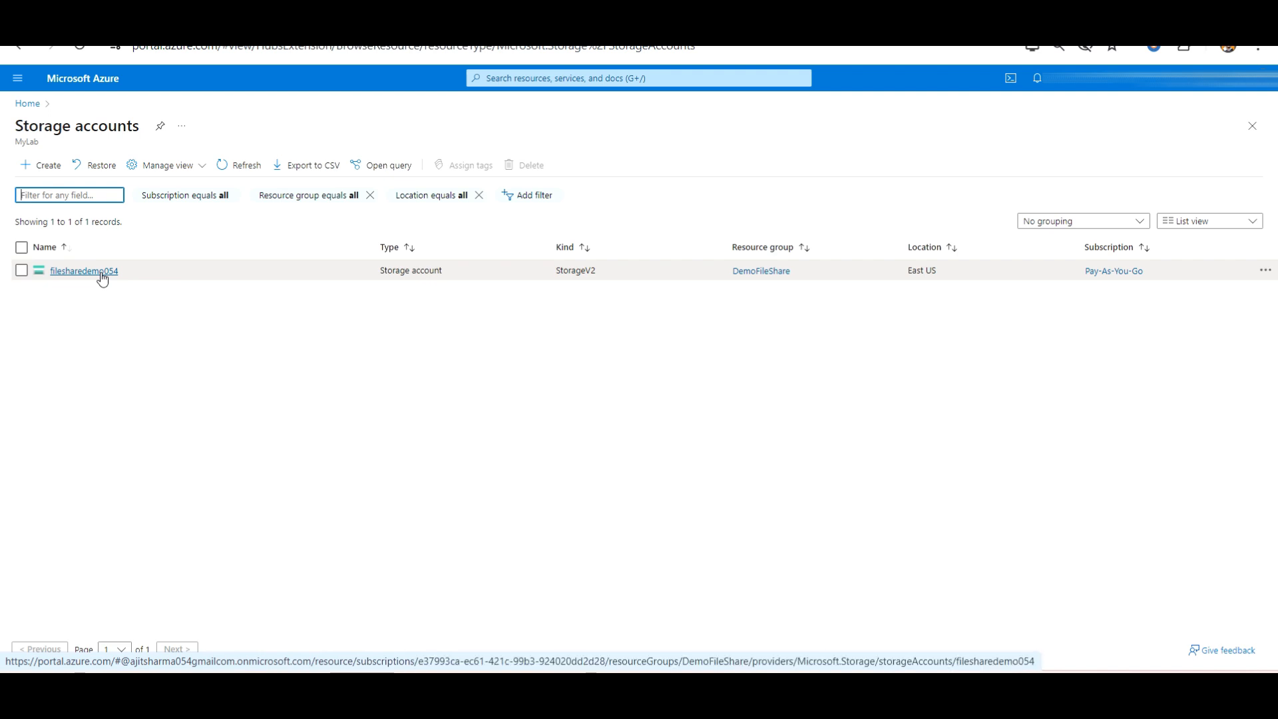
Open the file shares of the filesharedemo054 storage account and start creating a new file share
{"action": "left_click", "coordinate": [102, 278]}
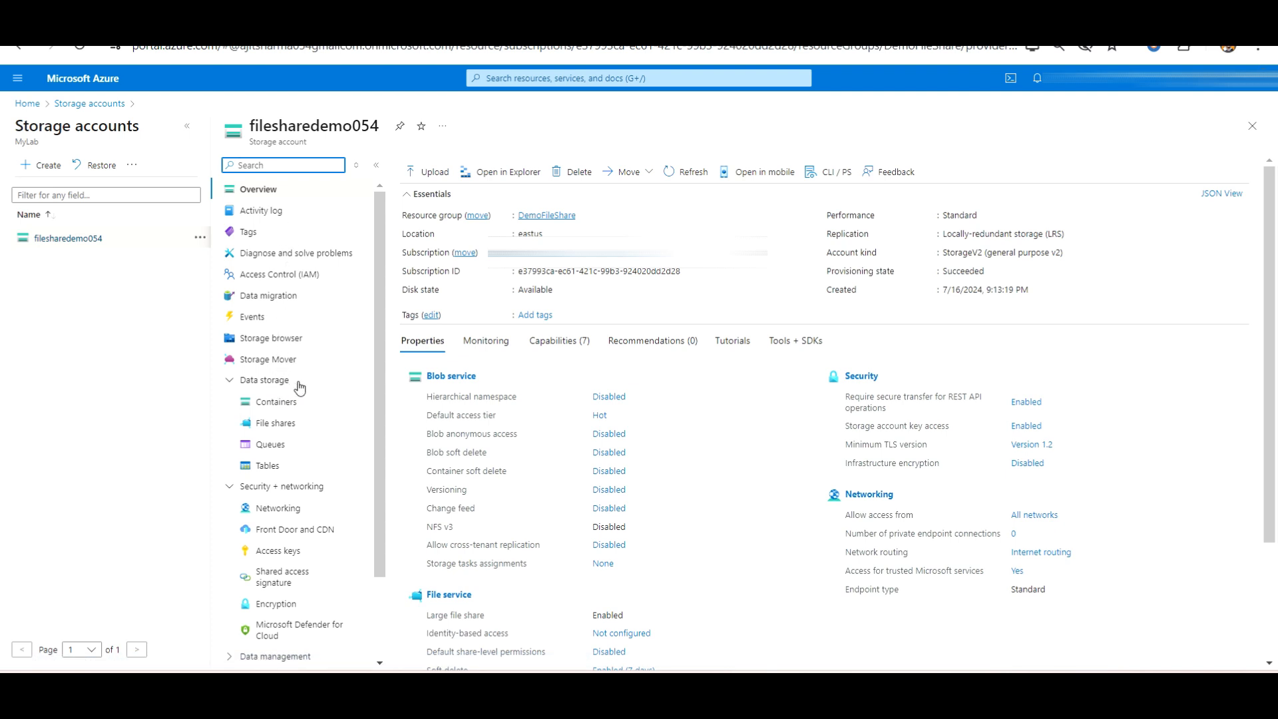
{"action": "left_click", "coordinate": [285, 424]}
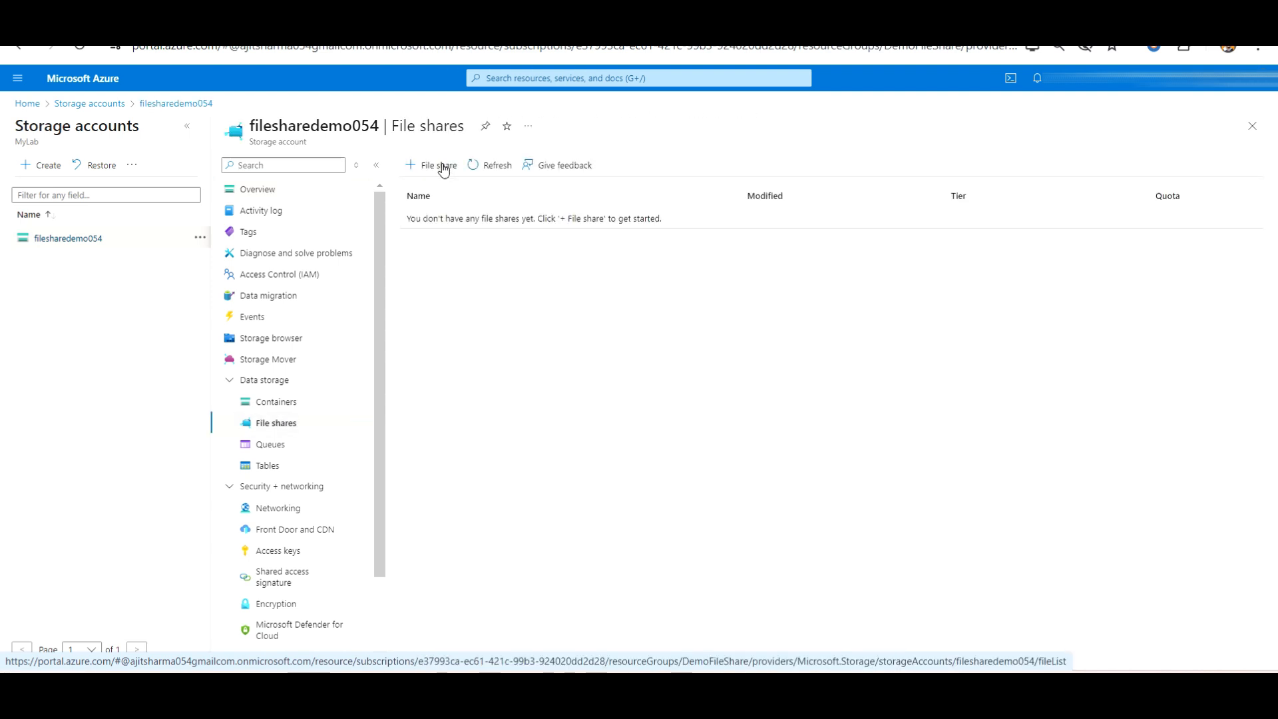
{"action": "left_click", "coordinate": [445, 172]}
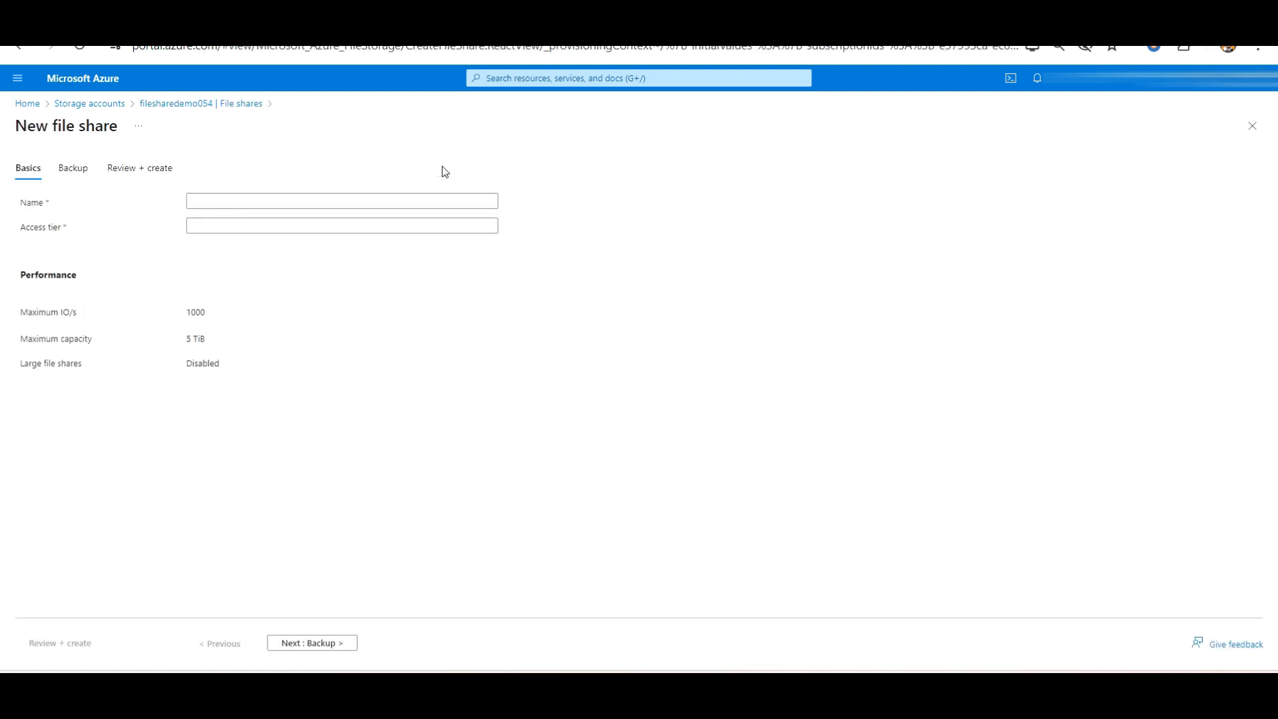
Name the new file share fileops and keep the Transaction optimized access tier
{"action": "left_click", "coordinate": [392, 207]}
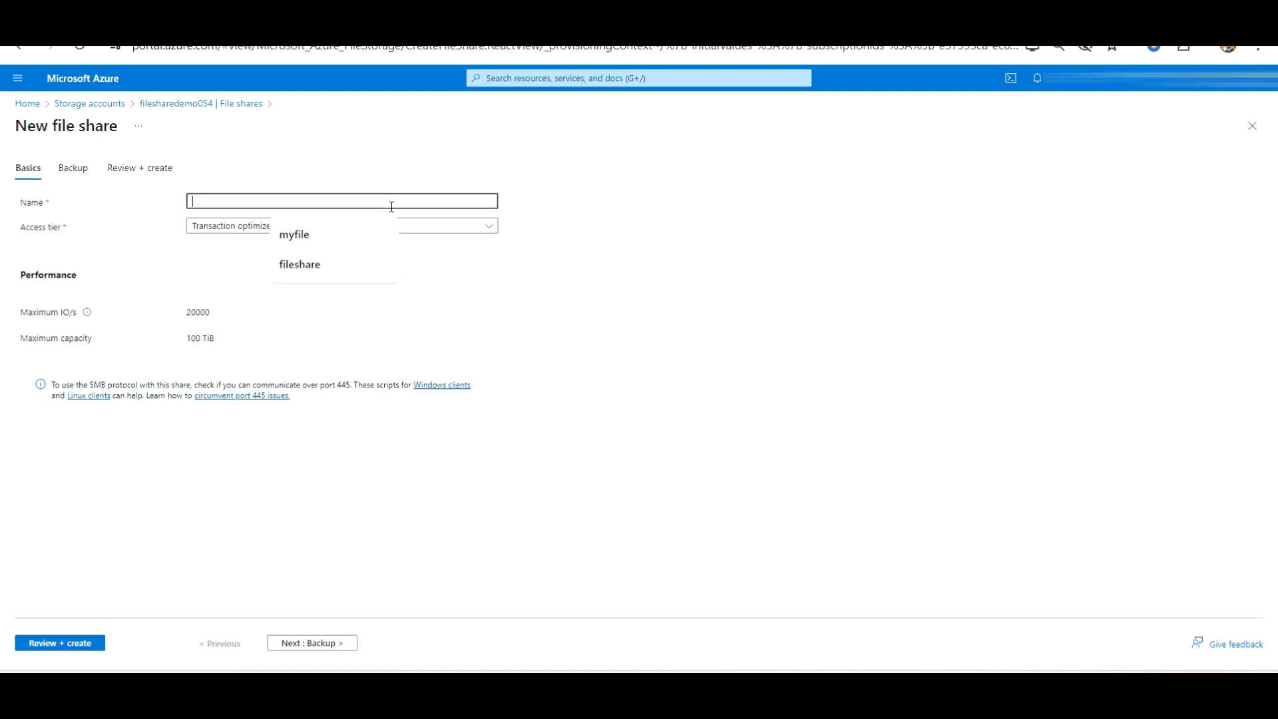
{"action": "type", "text": "Fi"}
{"action": "key", "text": "BackSpace"}
{"action": "key", "text": "BackSpace"}
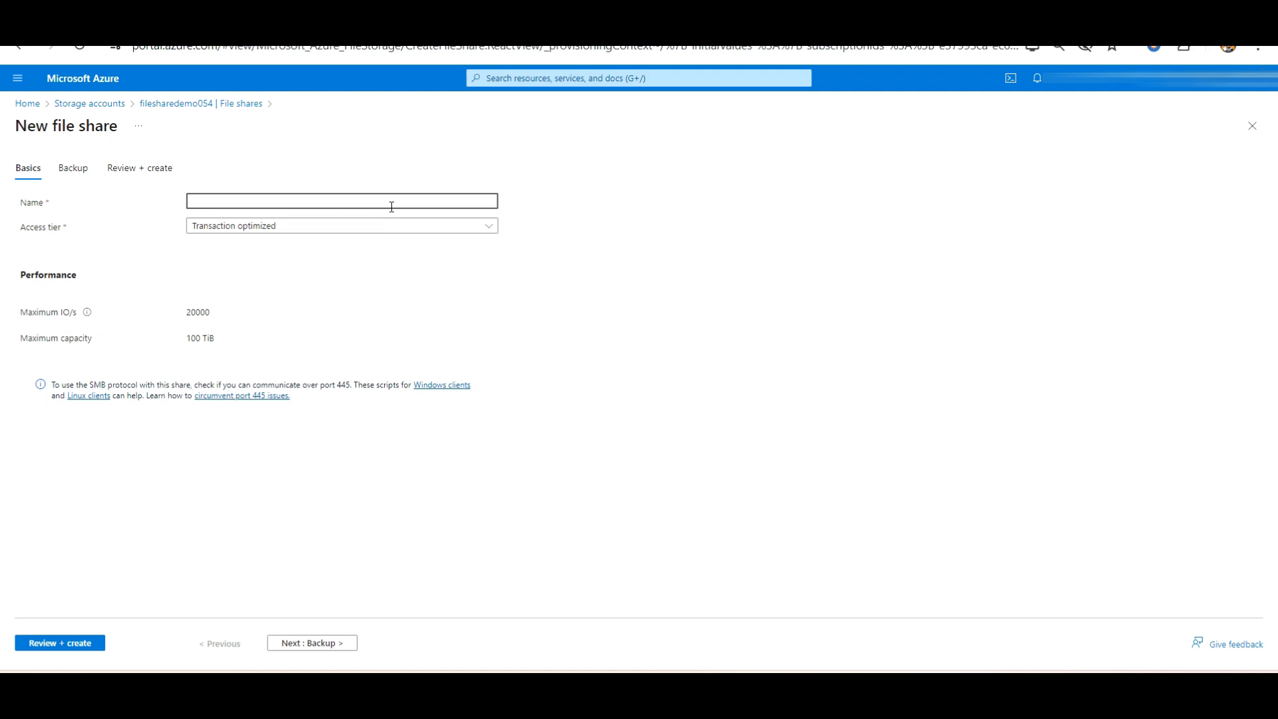
{"action": "type", "text": "file"}
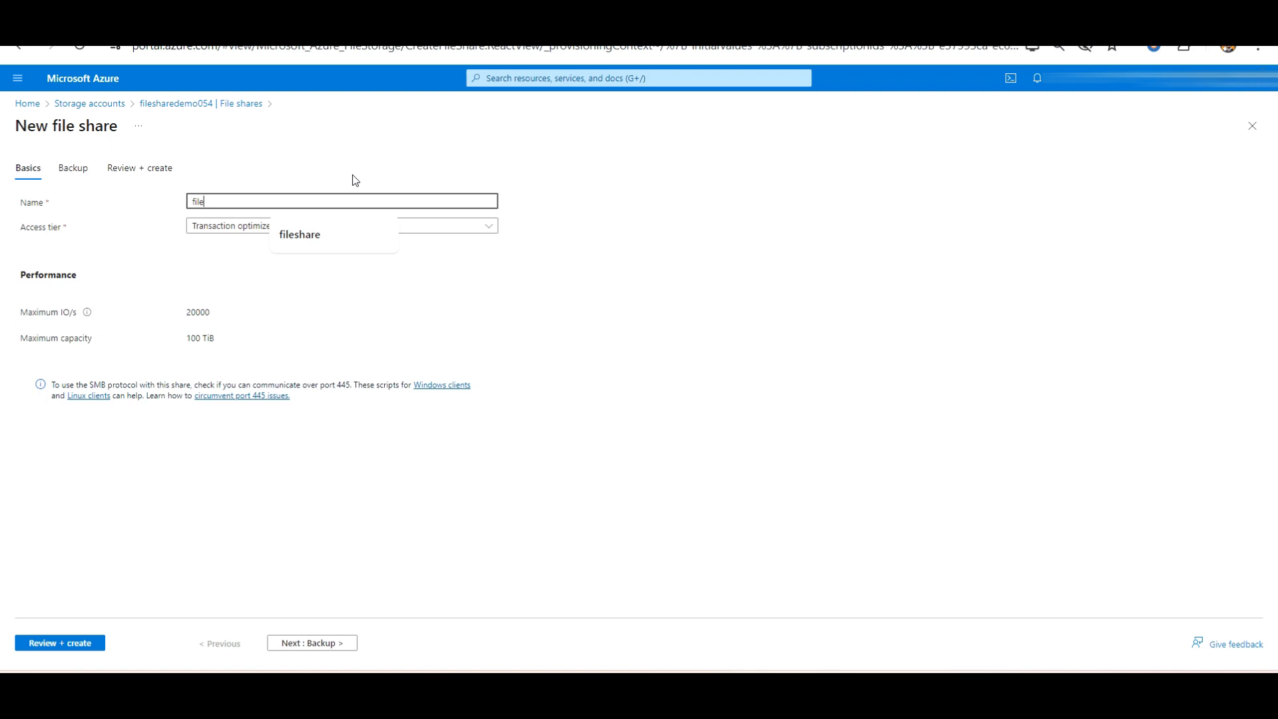
{"action": "type", "text": "ops"}
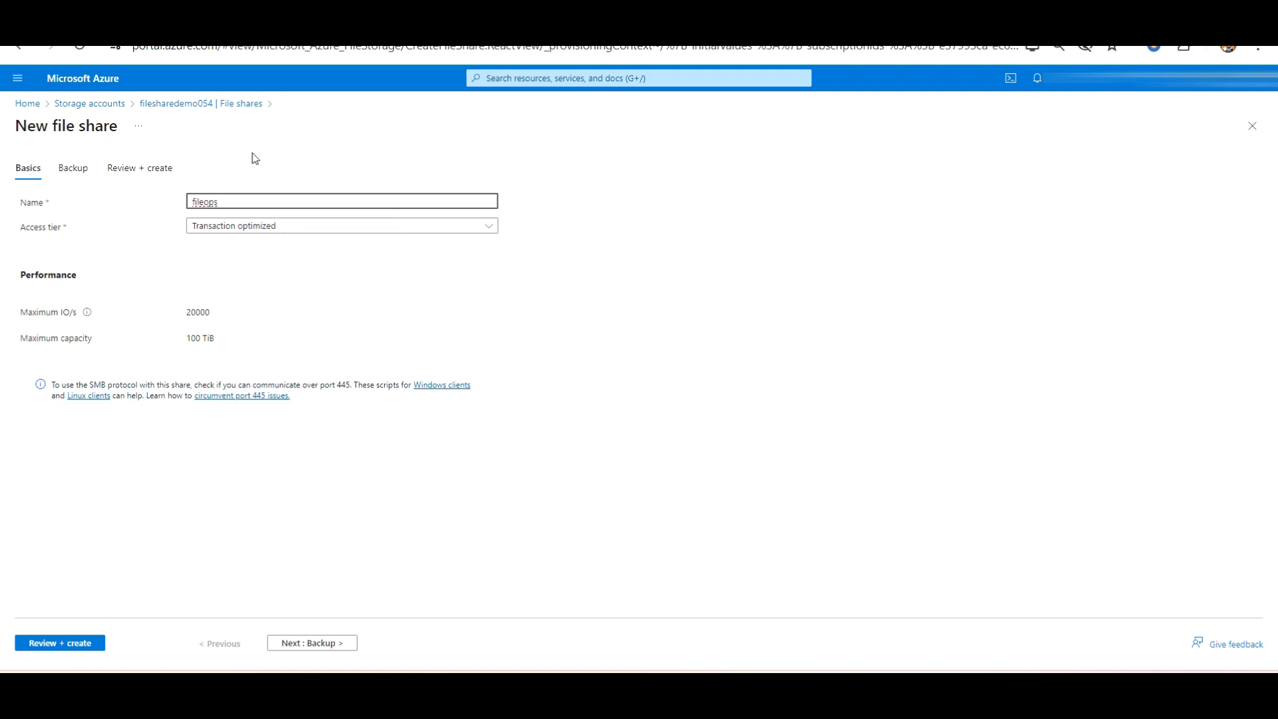
{"action": "left_click", "coordinate": [256, 231]}
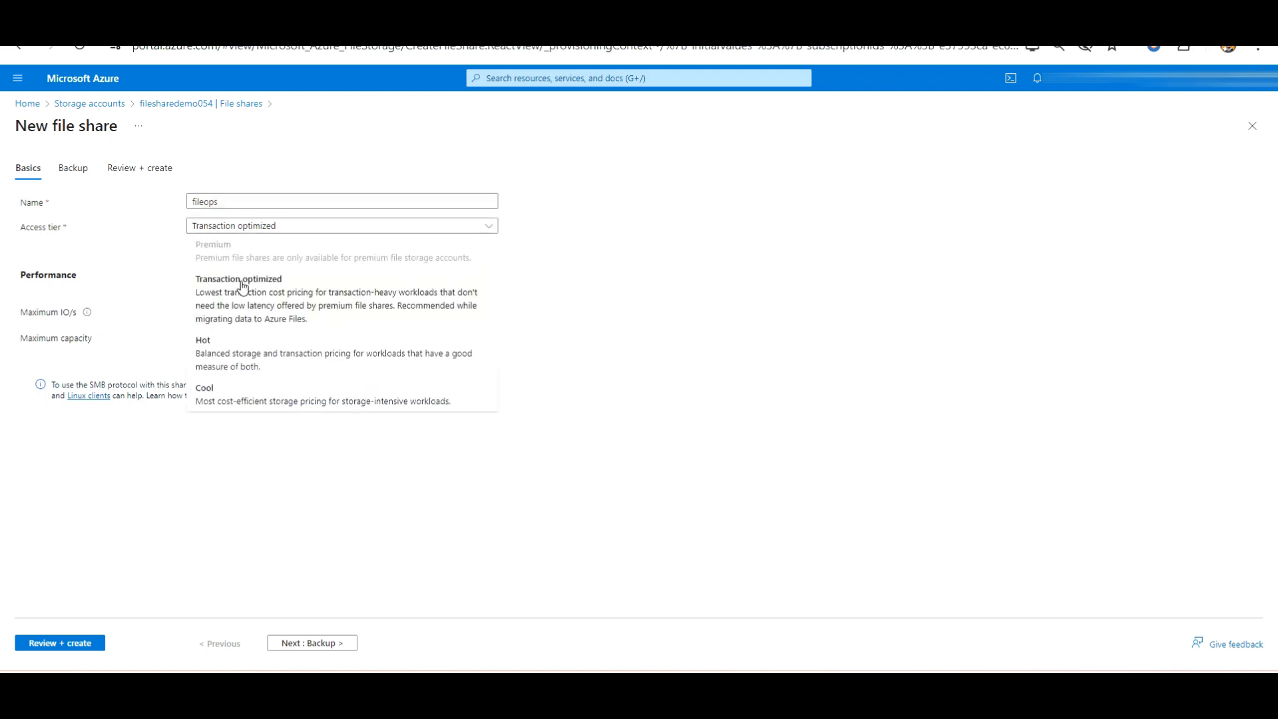
{"action": "left_click", "coordinate": [620, 299]}
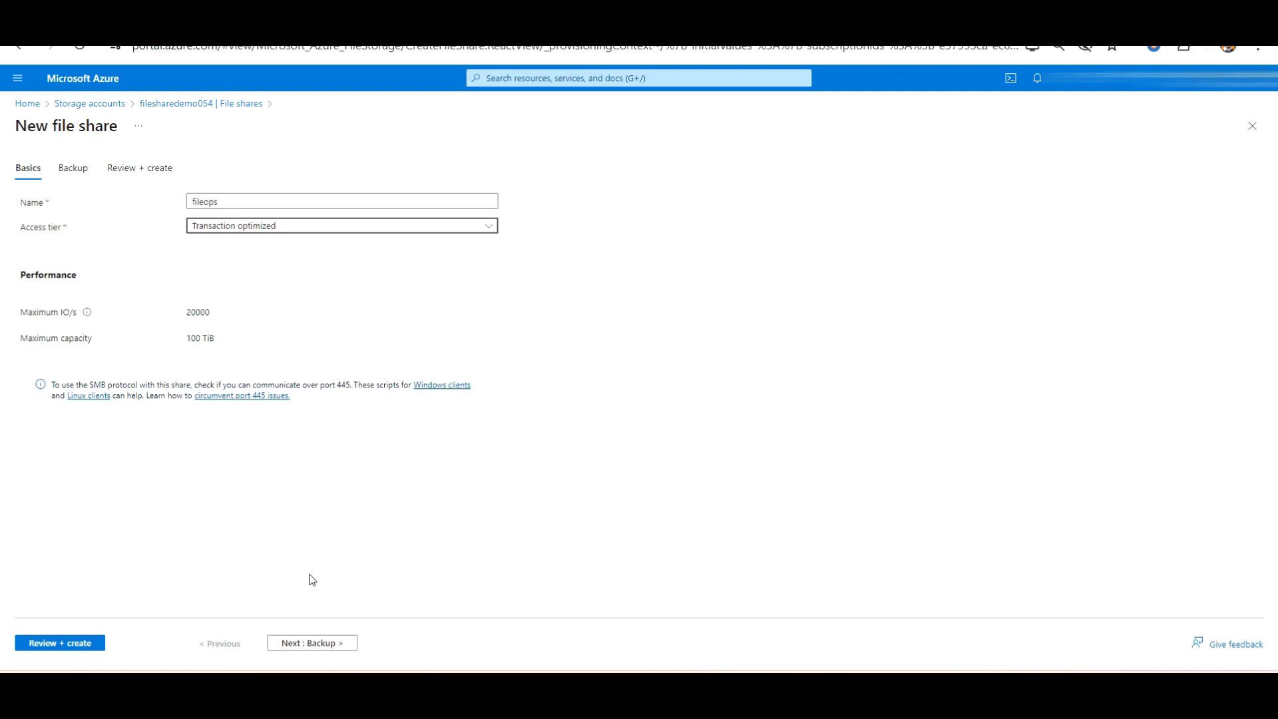
Disable backup for the new file share and create it
{"action": "left_click", "coordinate": [310, 643]}
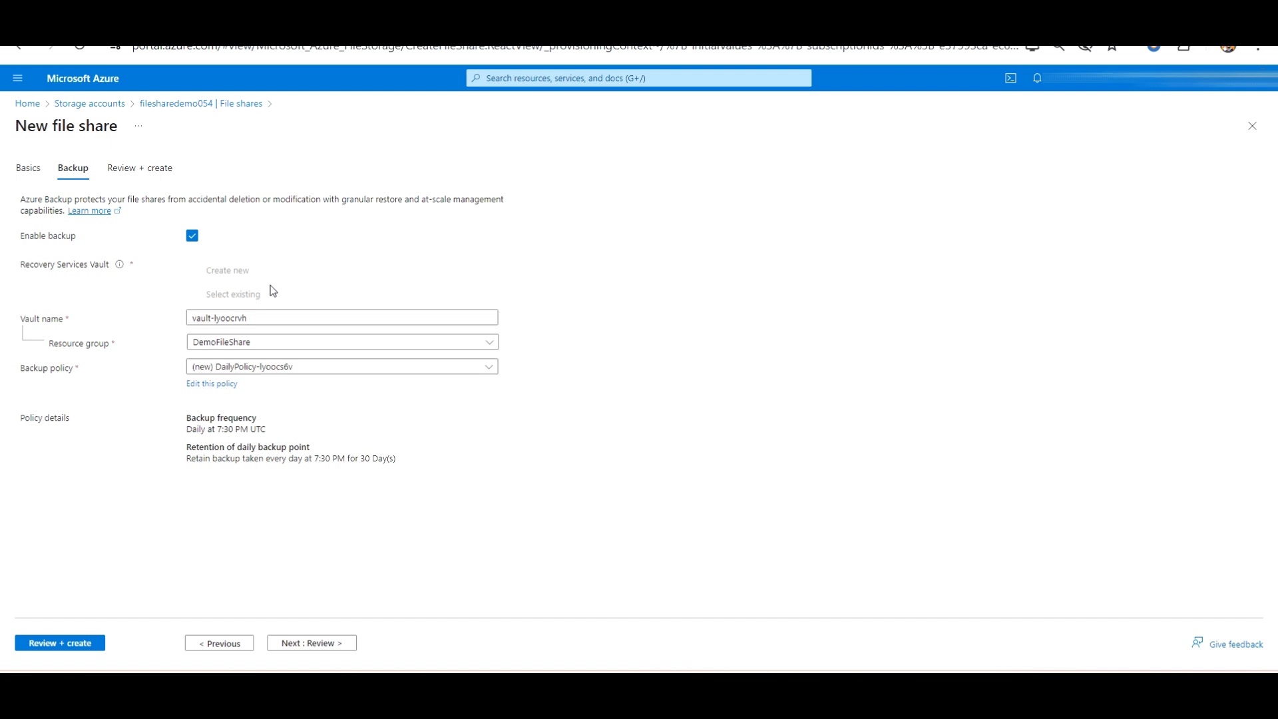
{"action": "left_click", "coordinate": [195, 322]}
{"action": "left_click_drag", "start_coordinate": [266, 430], "coordinate": [189, 431]}
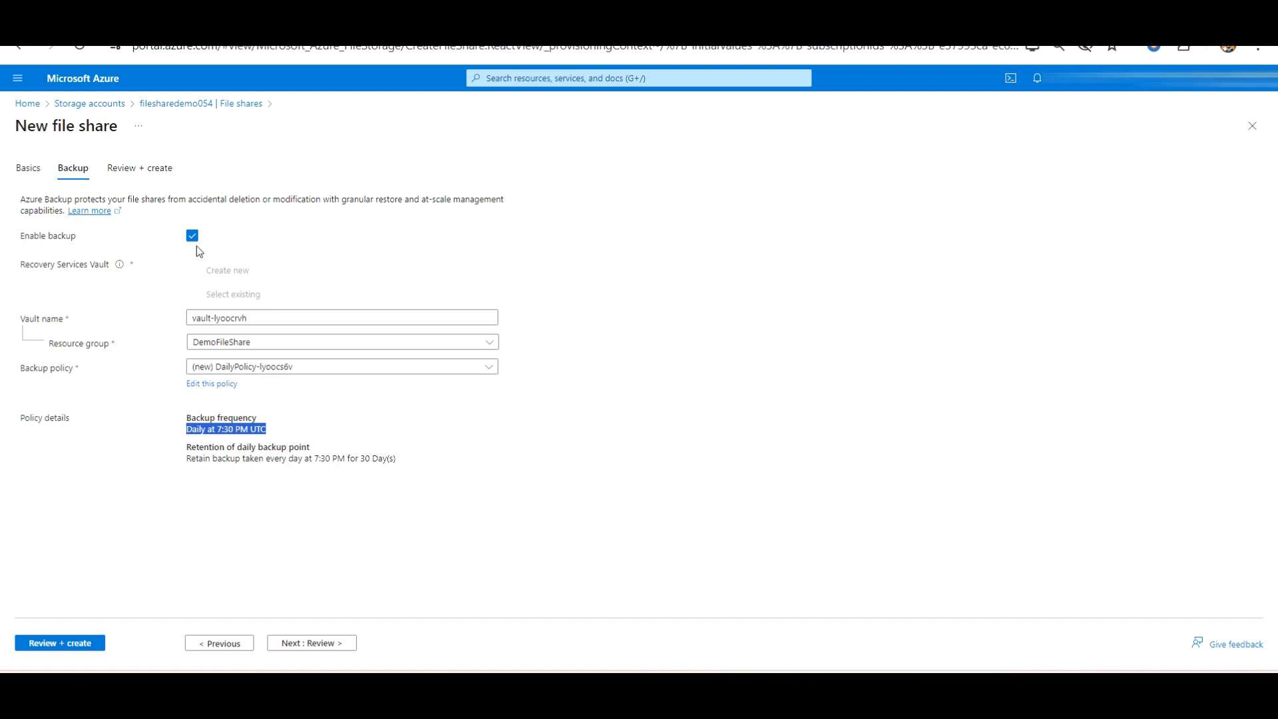
{"action": "left_click", "coordinate": [194, 241]}
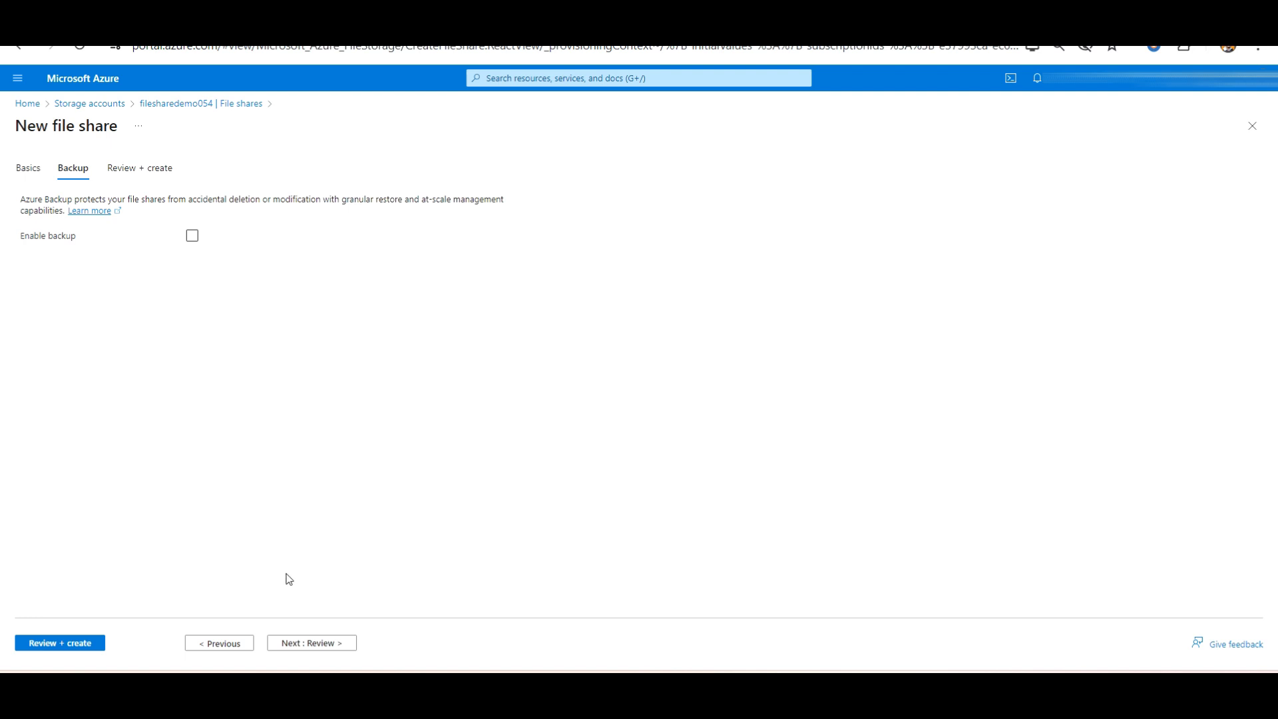
{"action": "left_click", "coordinate": [300, 646]}
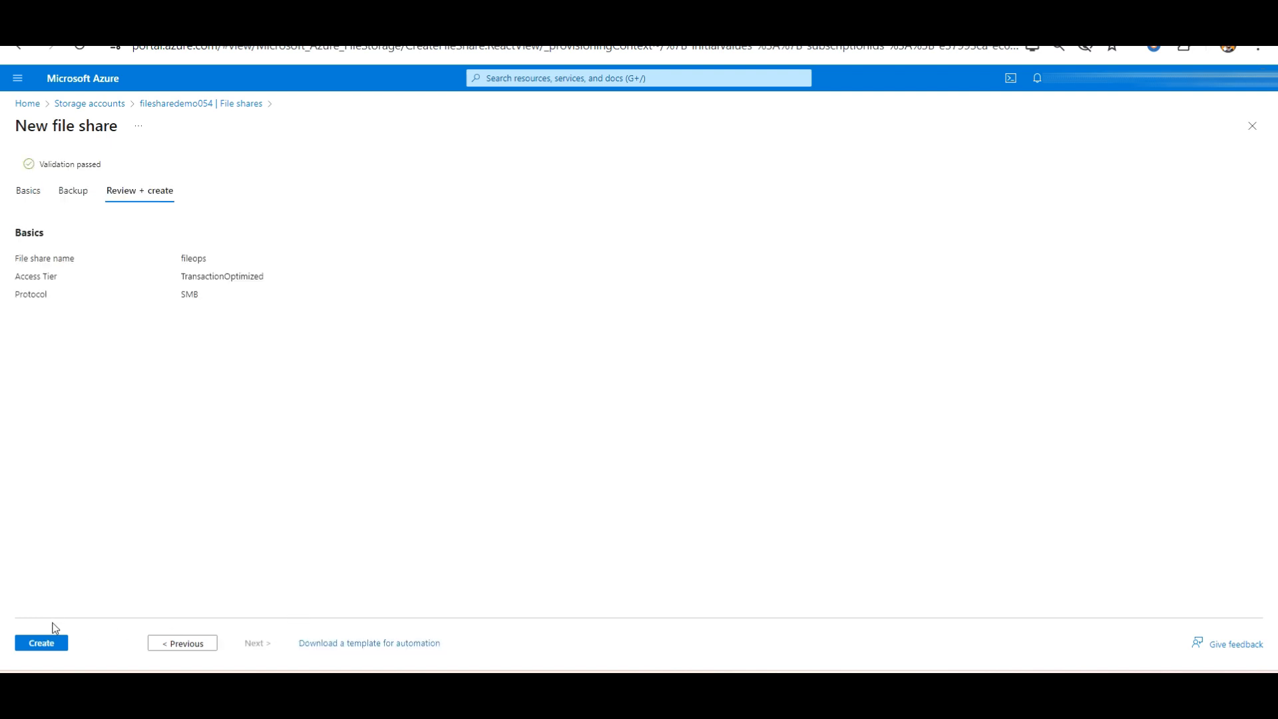
{"action": "left_click", "coordinate": [45, 644]}
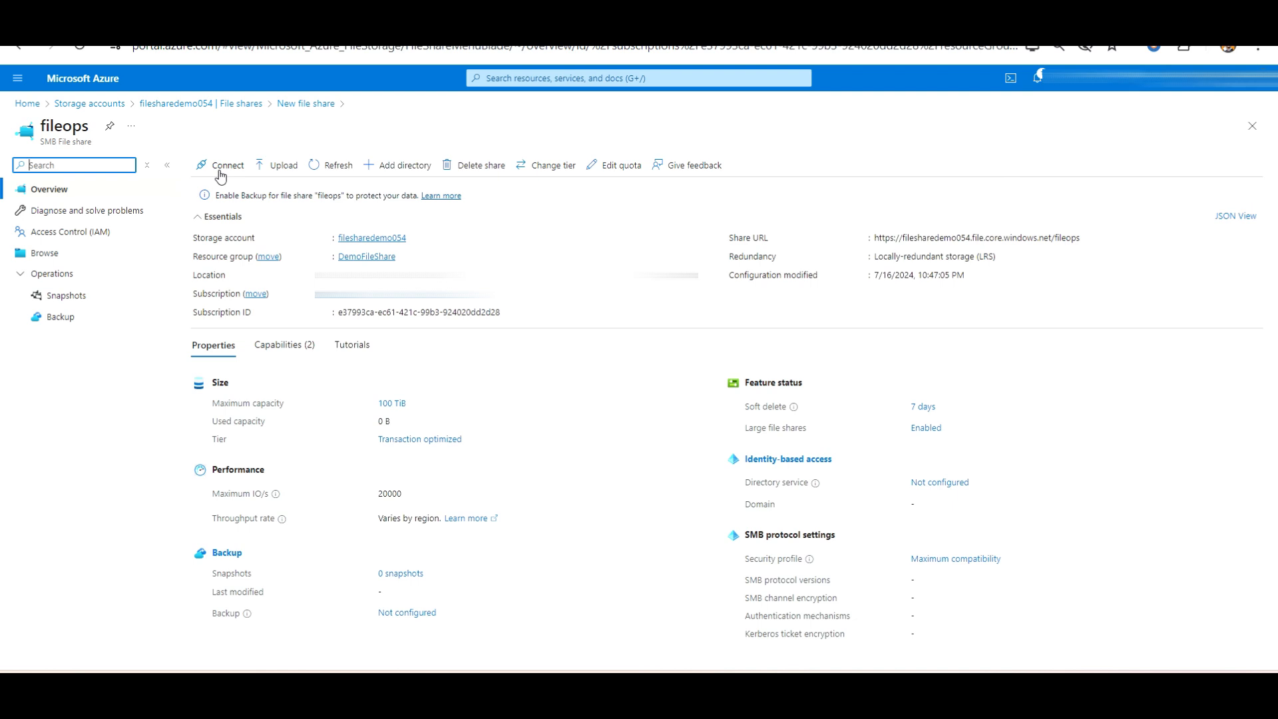
Upload the image 1_eOflIUmlqahgD9RThcbv4Q.jpg from the Desktop to the fileops share, with overwriting of existing files enabled
{"action": "left_click", "coordinate": [284, 166]}
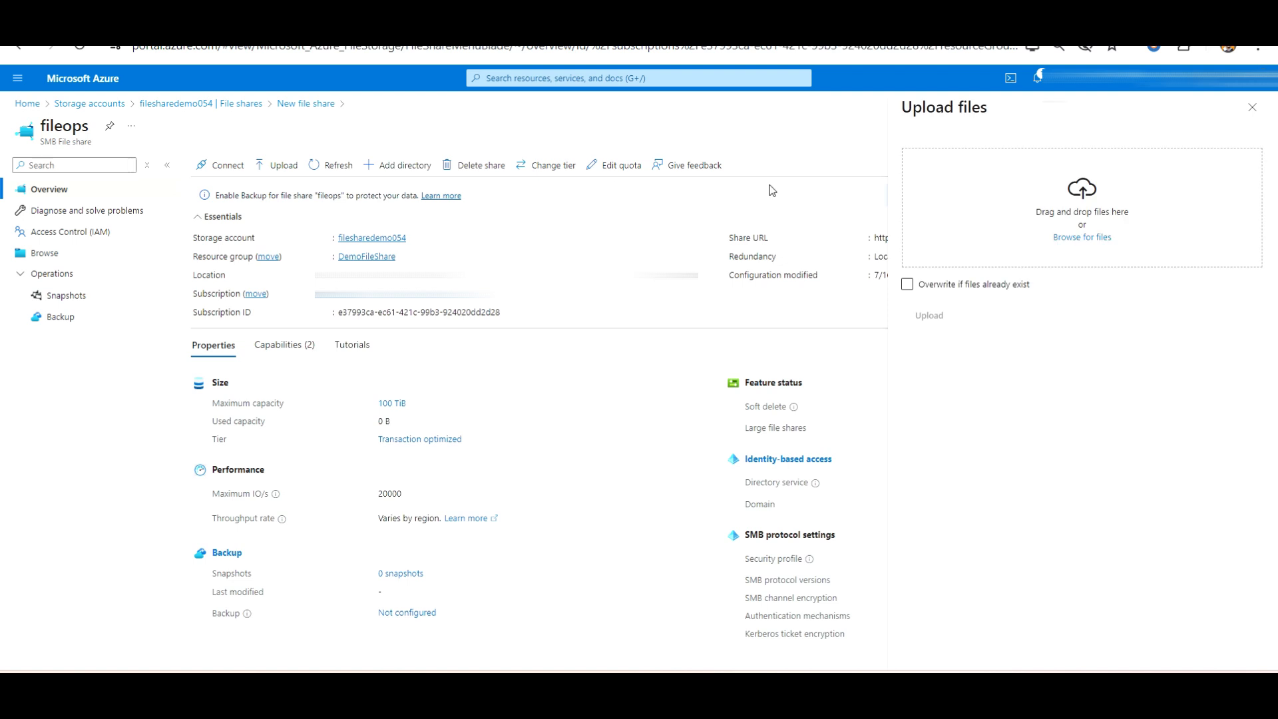
{"action": "left_click", "coordinate": [1069, 240]}
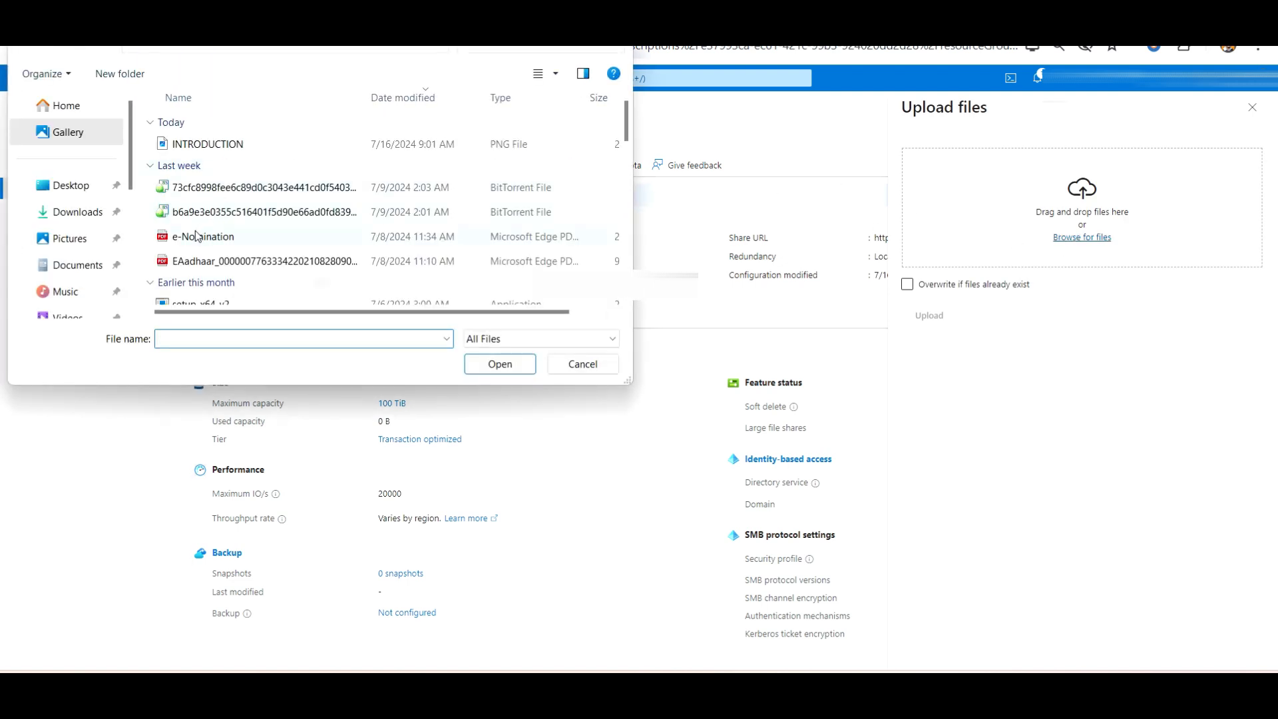
{"action": "left_click", "coordinate": [81, 192]}
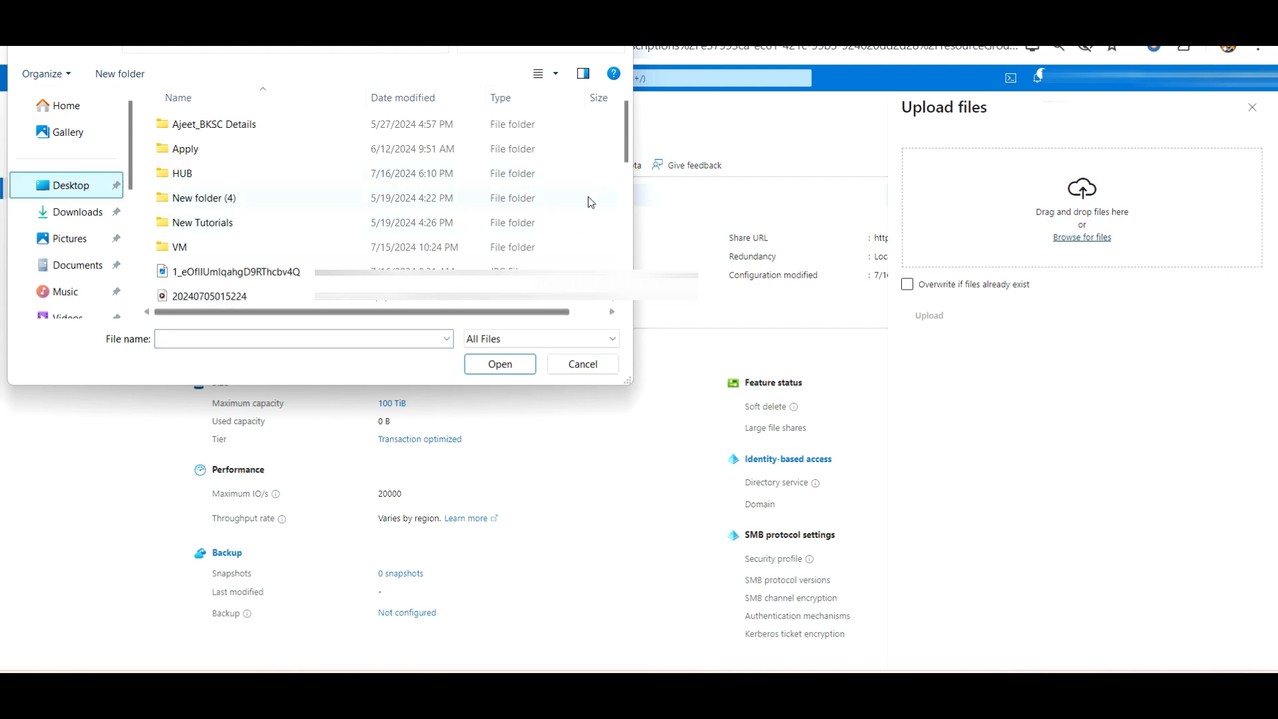
{"action": "mouse_move", "coordinate": [626, 137]}
{"action": "left_mouse_down"}
{"action": "mouse_move", "coordinate": [626, 165]}
{"action": "mouse_move", "coordinate": [625, 136]}
{"action": "left_mouse_up"}
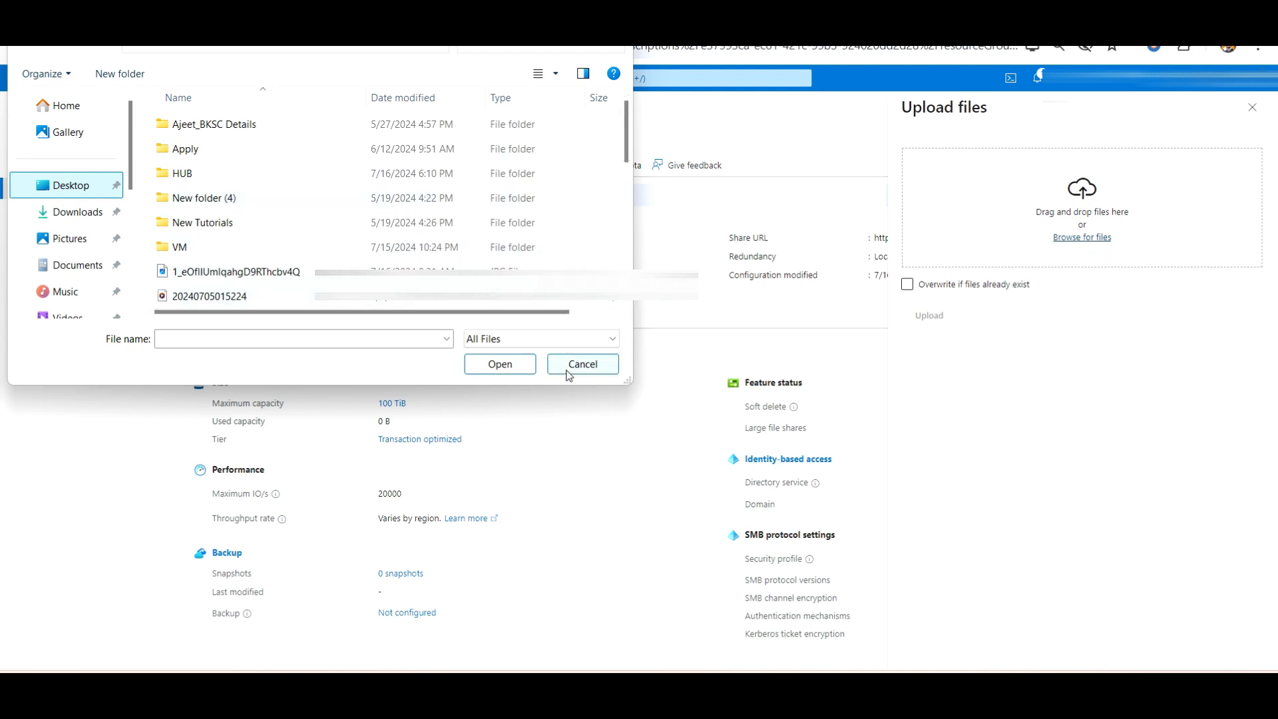
{"action": "double_click", "coordinate": [308, 273]}
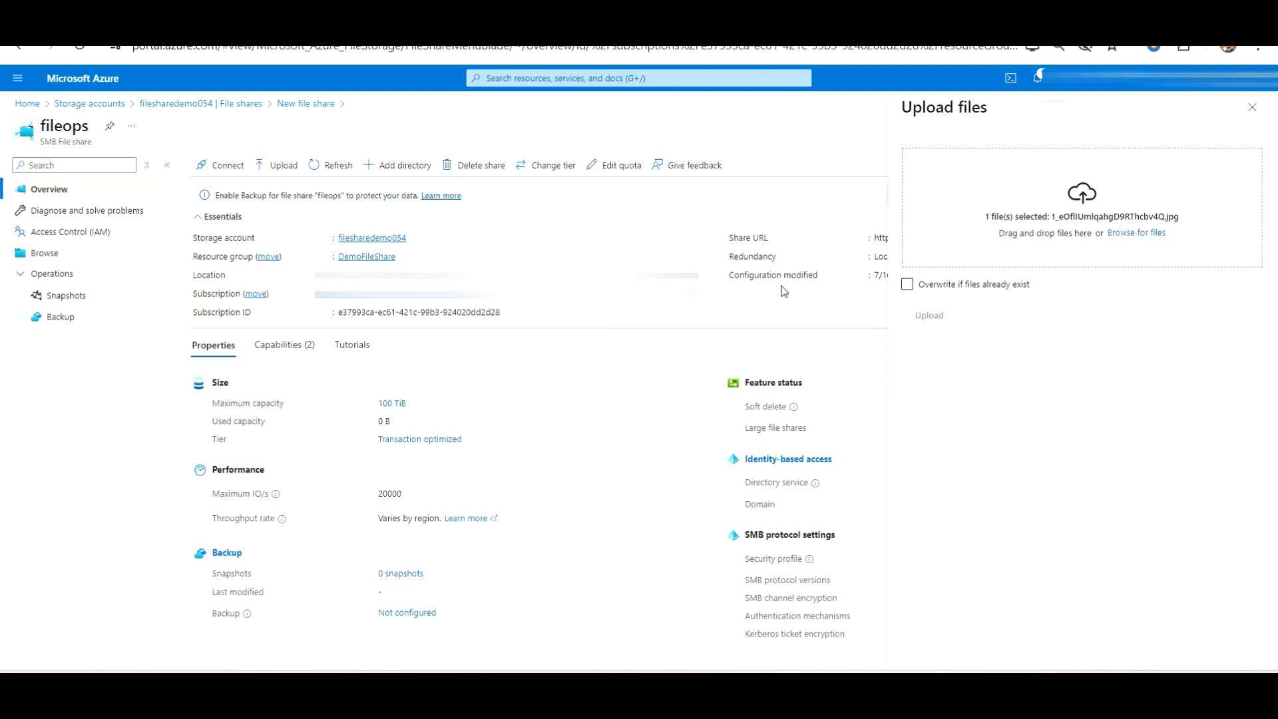
{"action": "left_click", "coordinate": [908, 286]}
{"action": "left_click", "coordinate": [922, 315]}
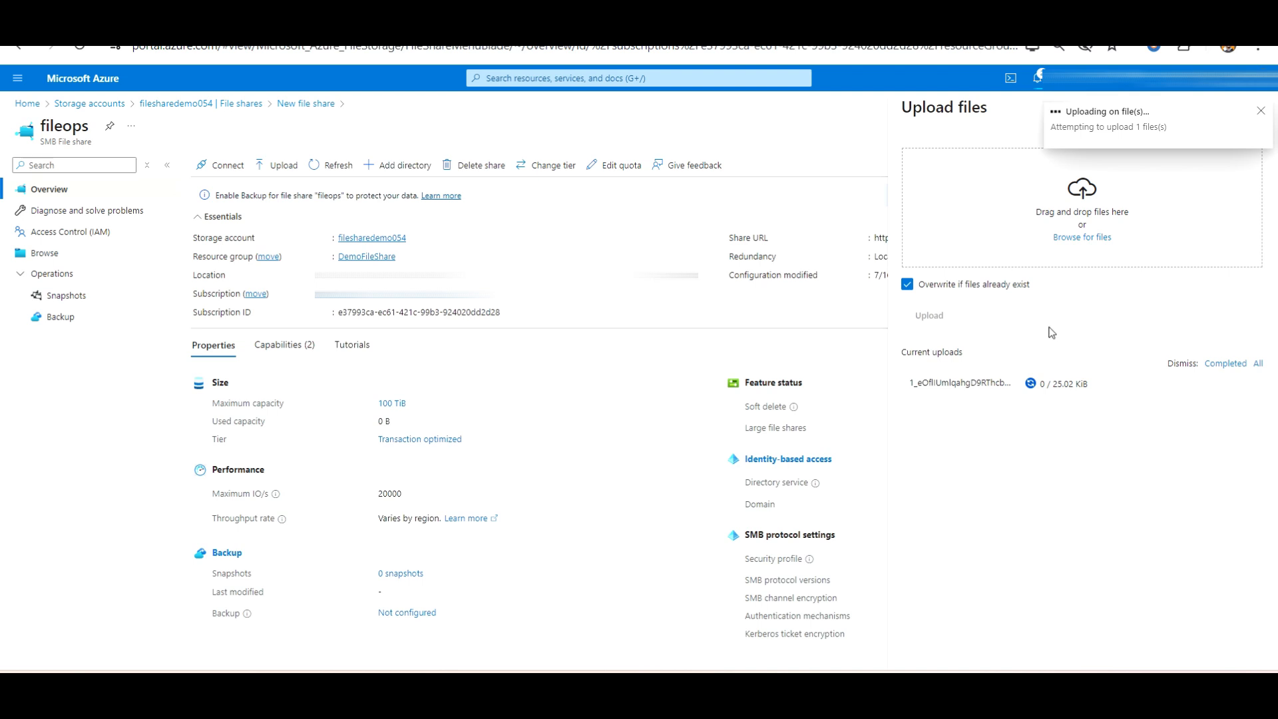
{"action": "left_click", "coordinate": [1261, 111]}
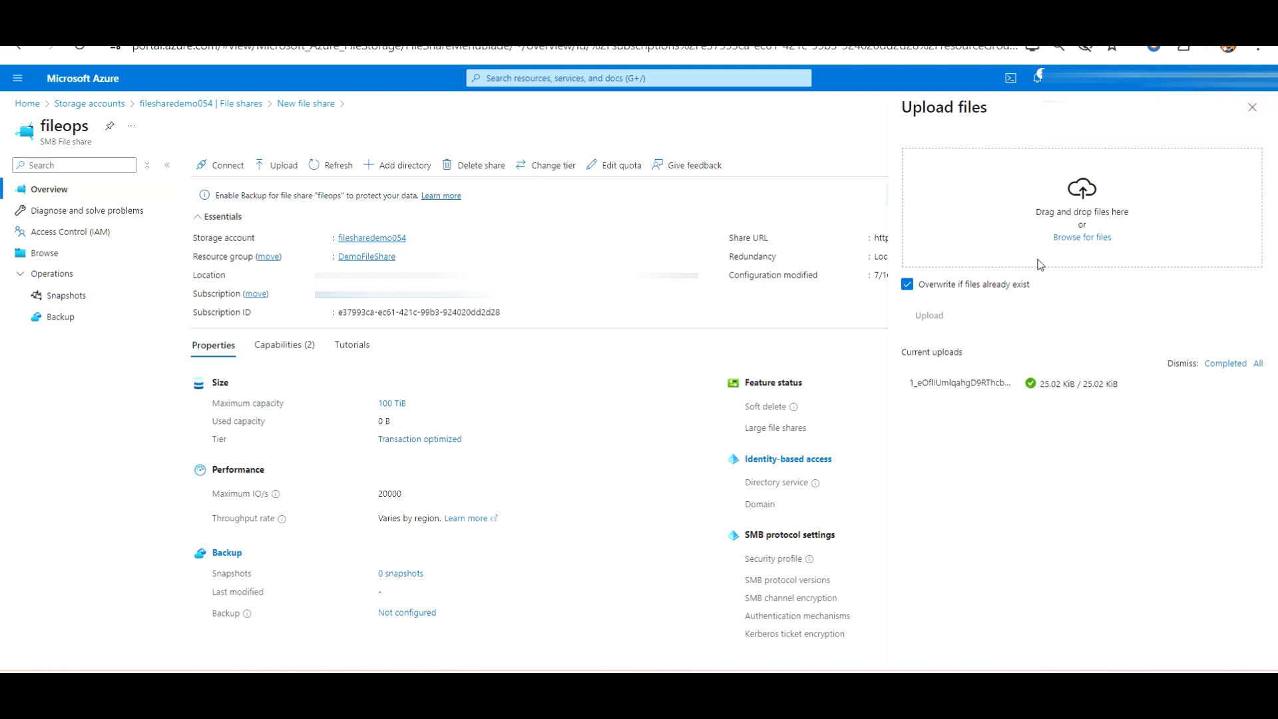
{"action": "left_click", "coordinate": [1259, 111]}
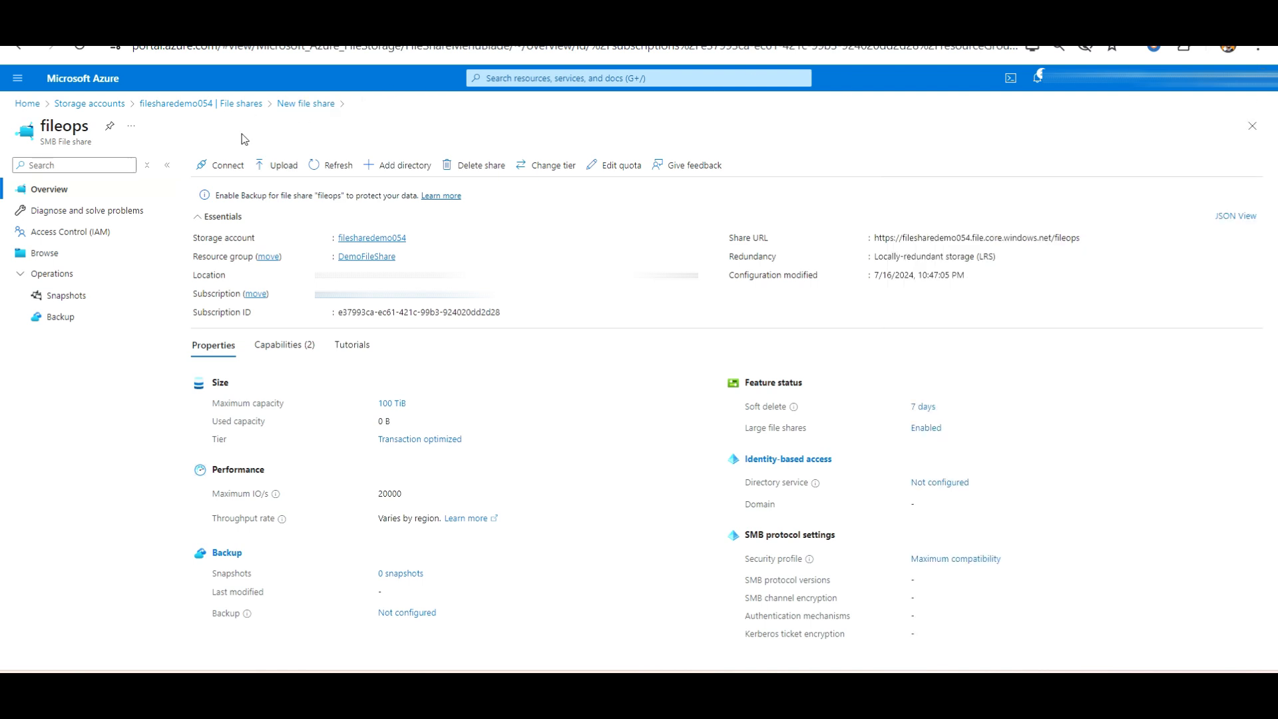
Open the connection settings of the fileops share for Windows and set the drive letter to V
{"action": "left_click", "coordinate": [224, 165]}
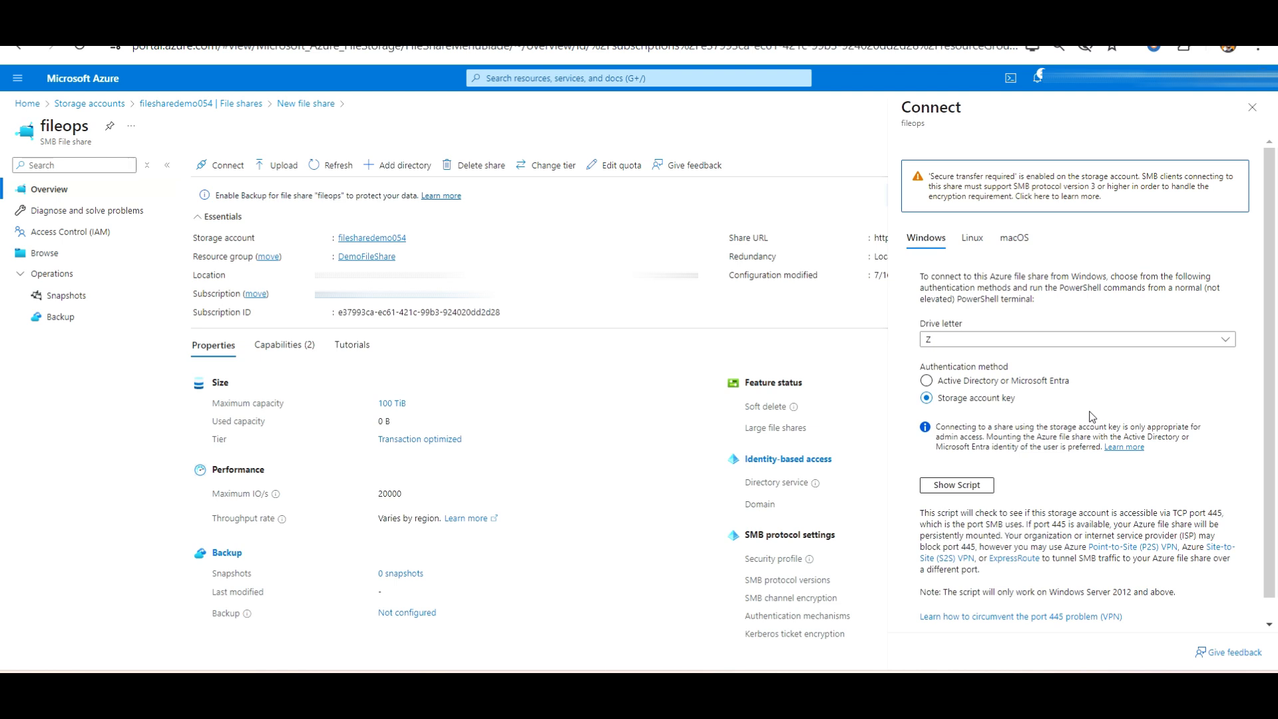
{"action": "left_click", "coordinate": [970, 242]}
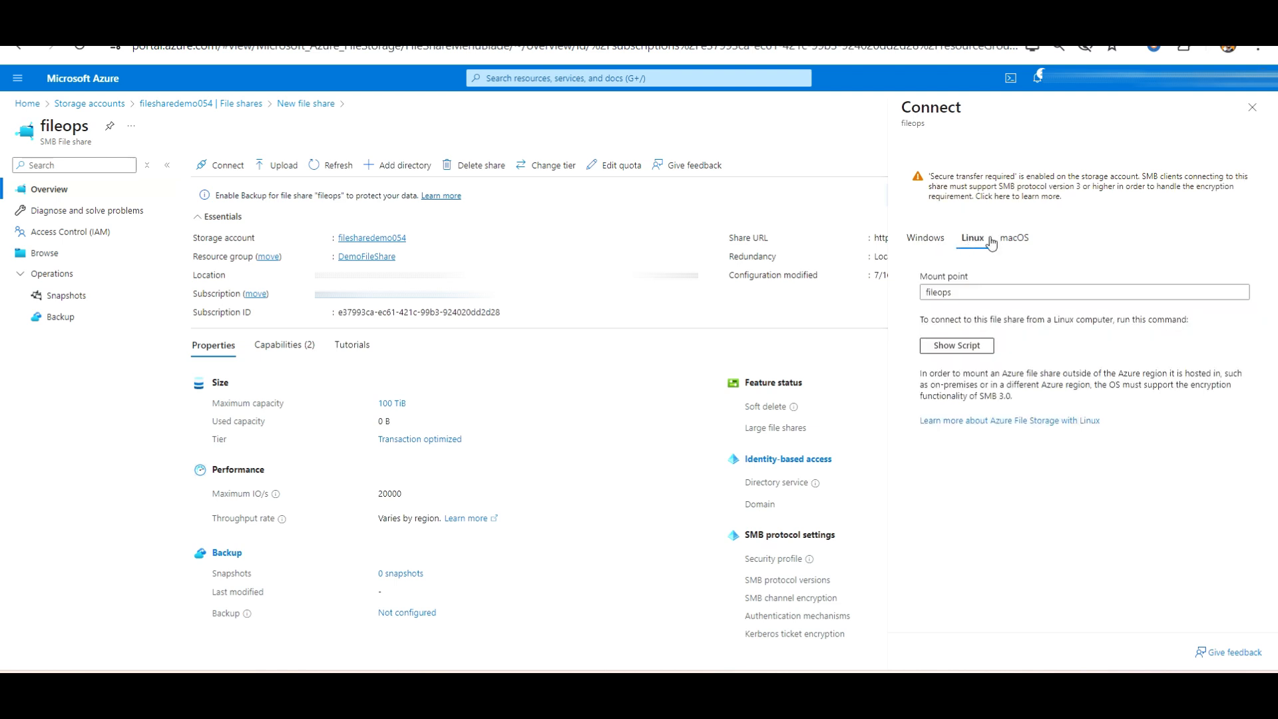
{"action": "left_click", "coordinate": [1011, 244]}
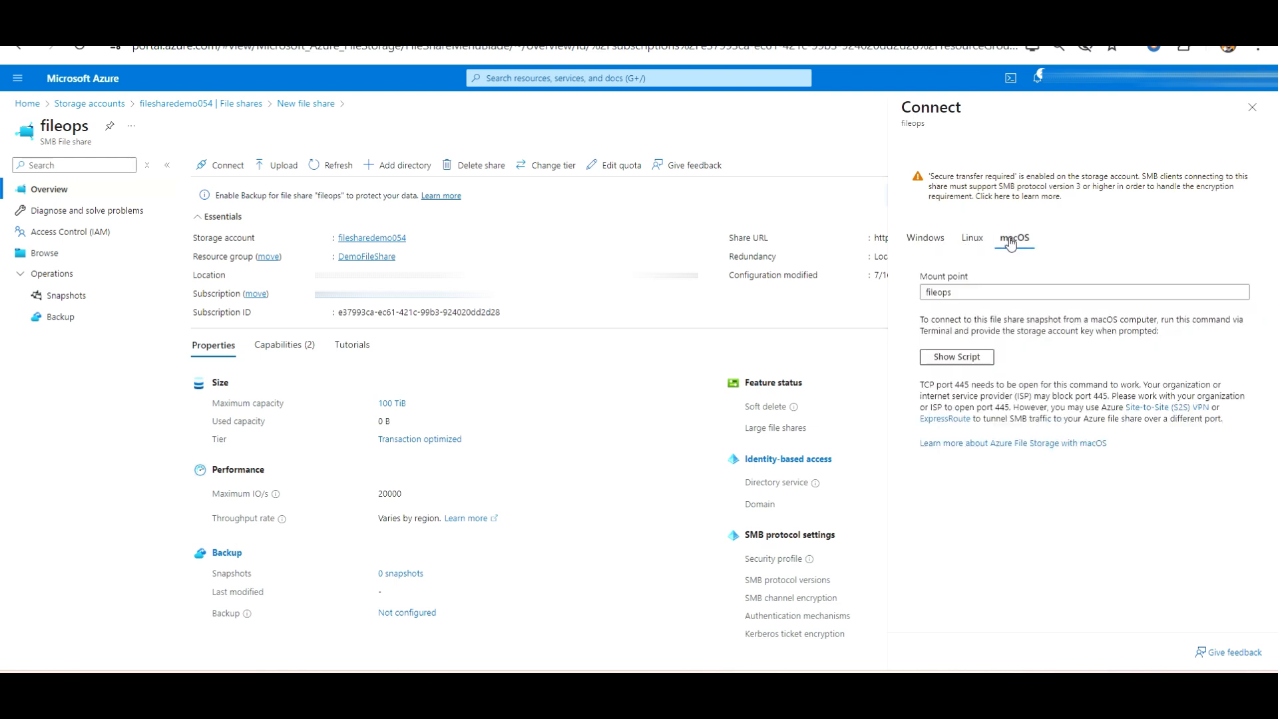
{"action": "left_click", "coordinate": [974, 240]}
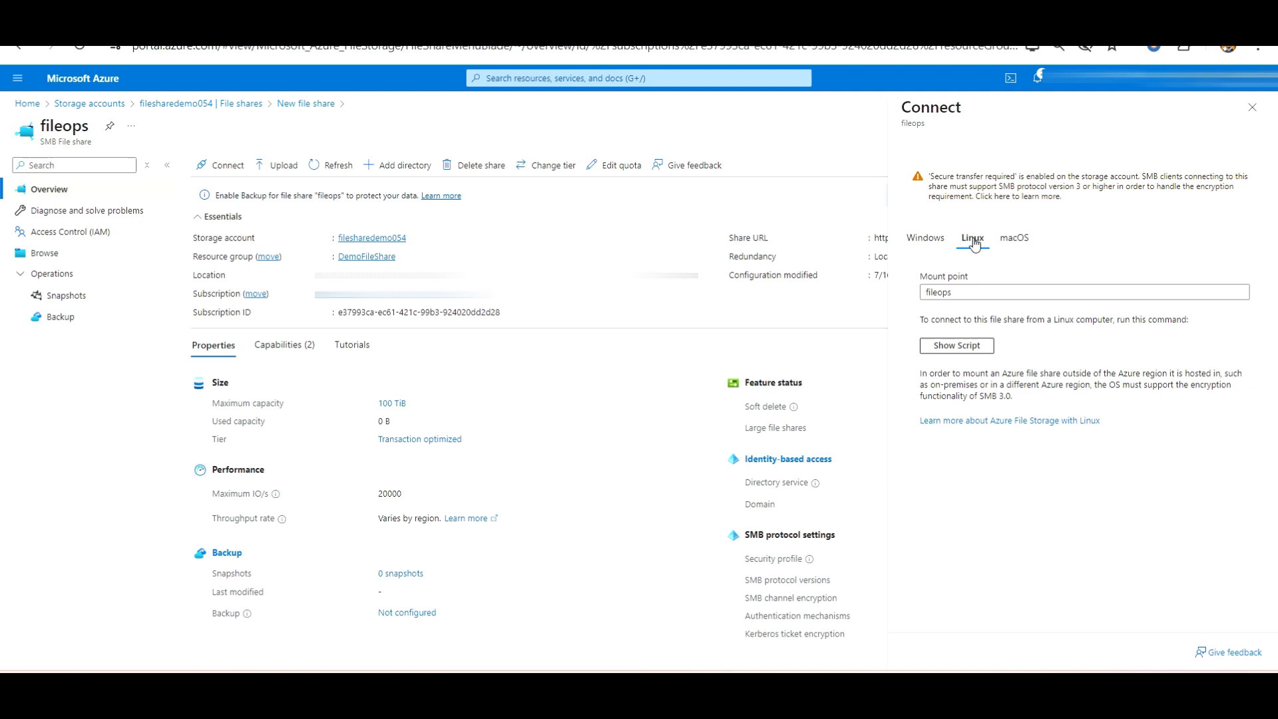
{"action": "left_click", "coordinate": [930, 243]}
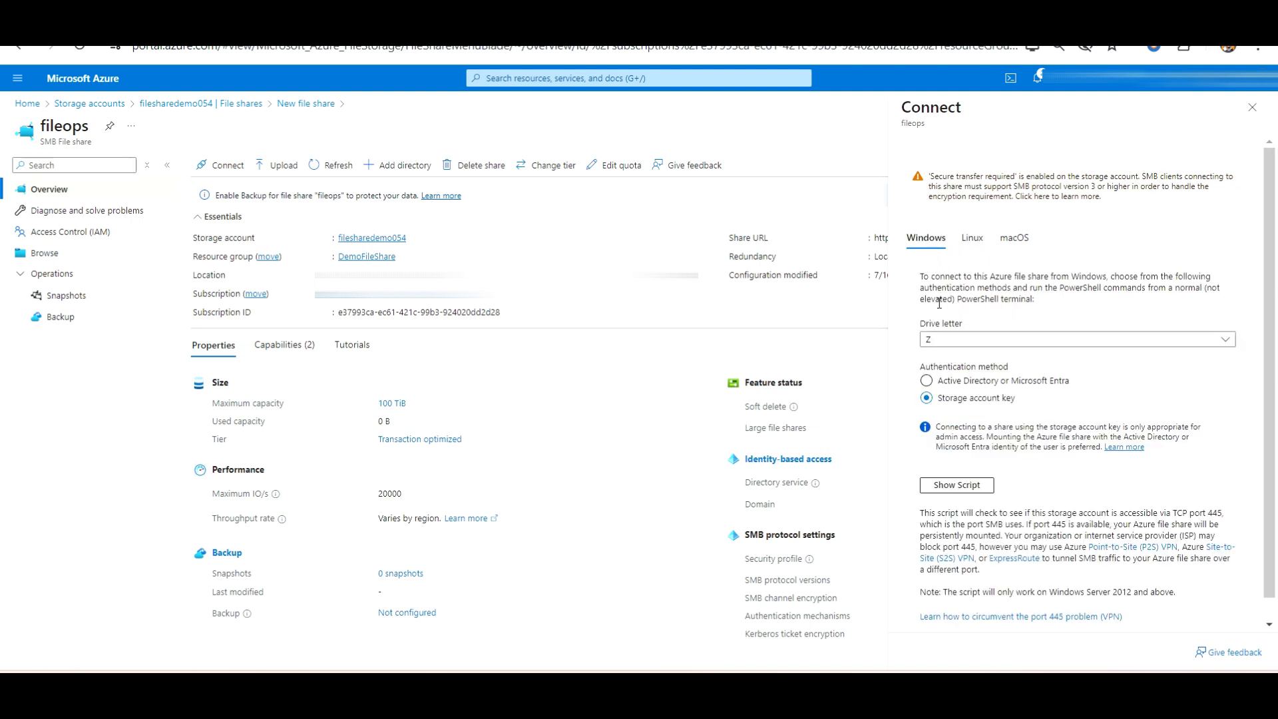
{"action": "left_click", "coordinate": [943, 340]}
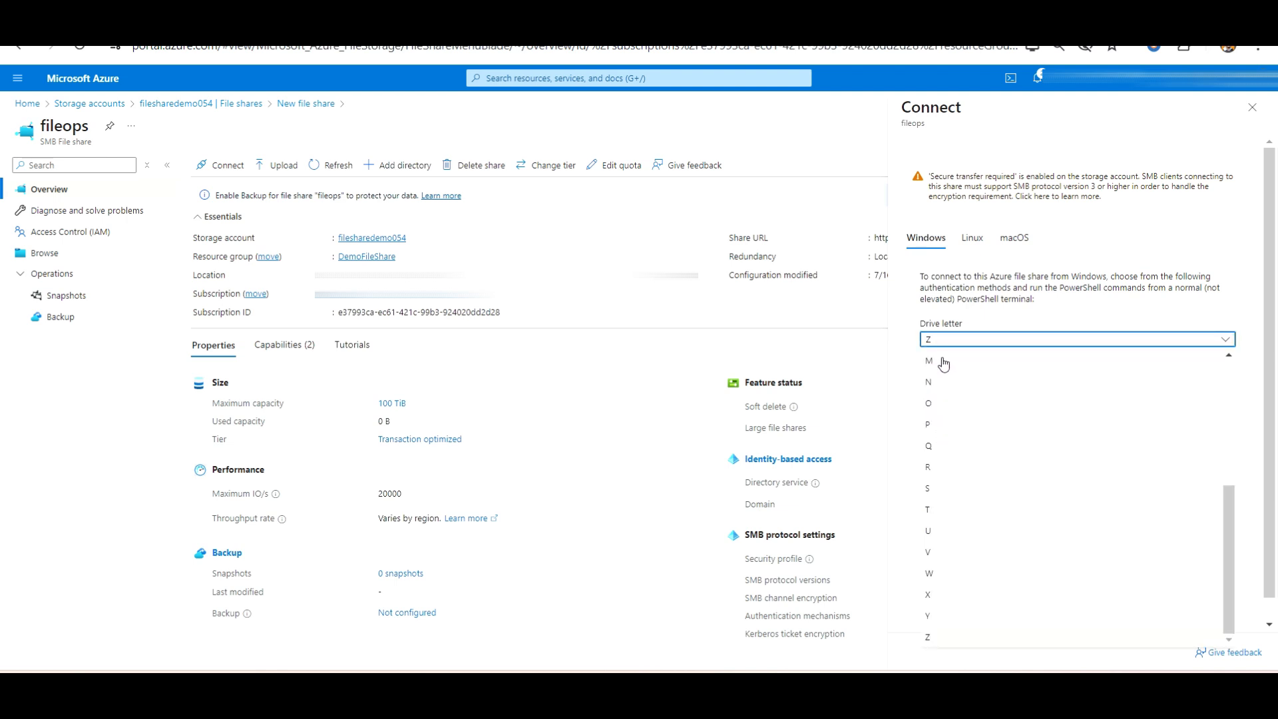
{"action": "left_click", "coordinate": [928, 488]}
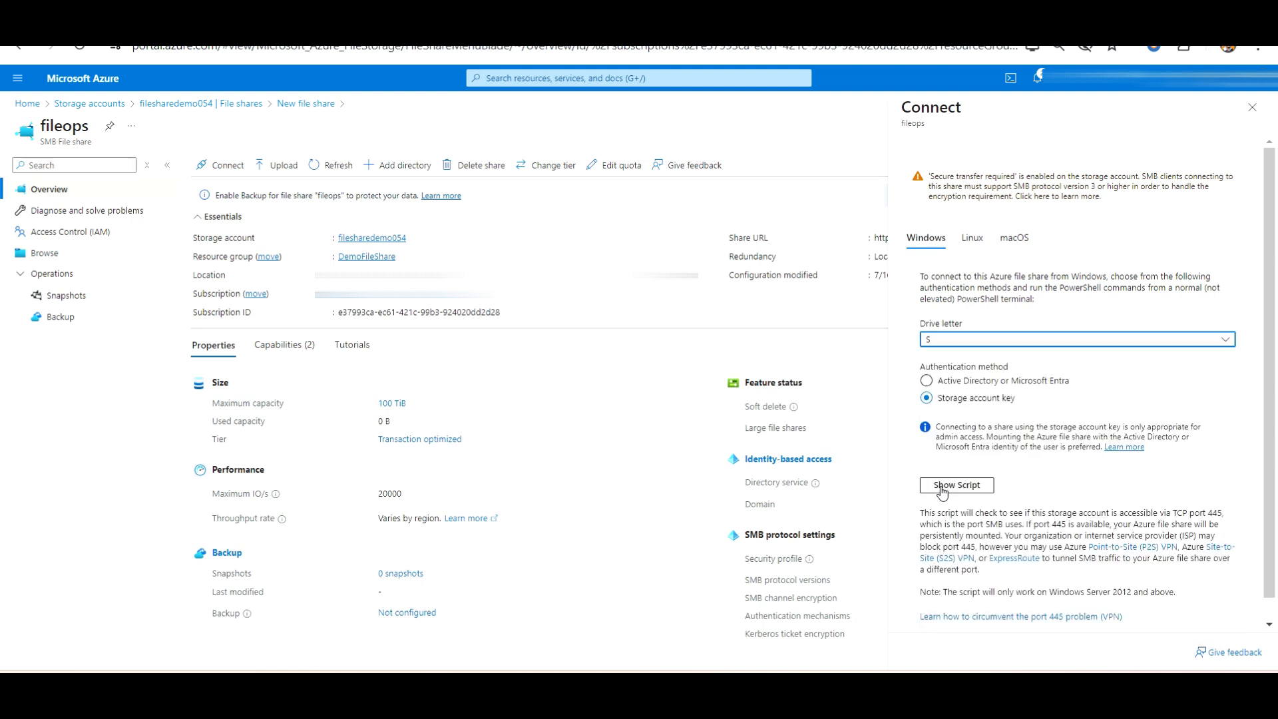
{"action": "left_click", "coordinate": [950, 350]}
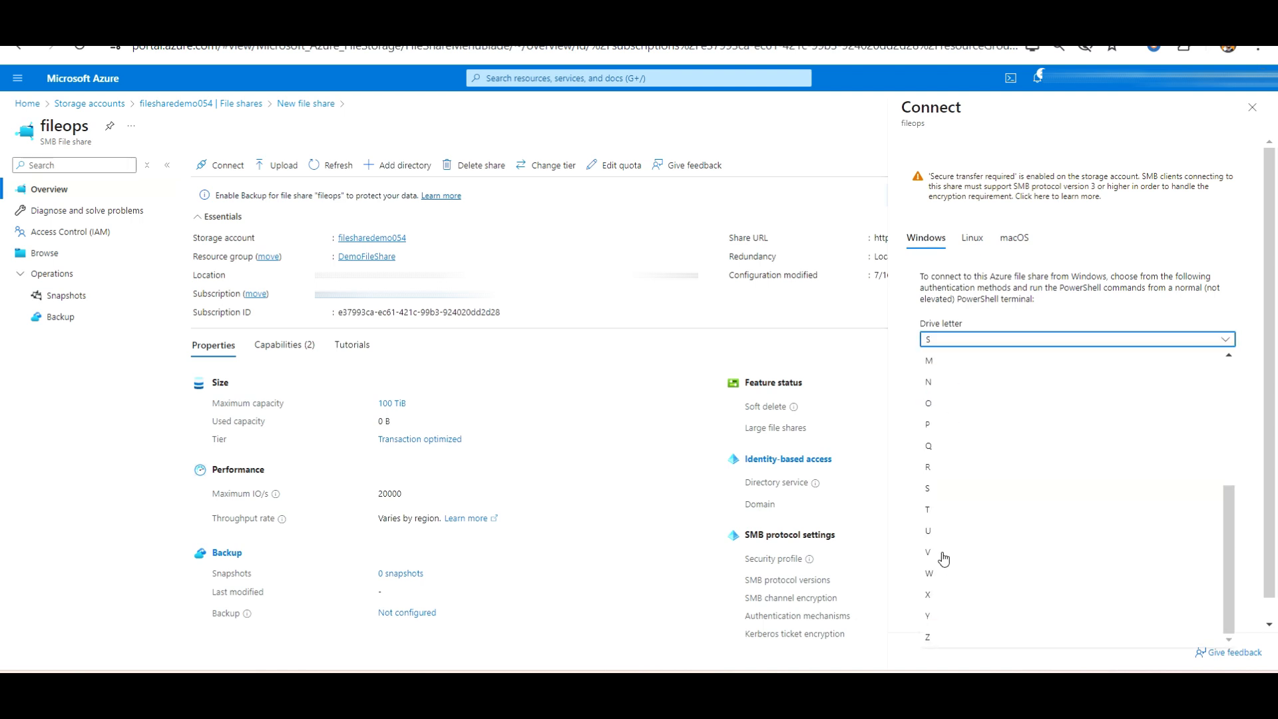
{"action": "left_click", "coordinate": [945, 559]}
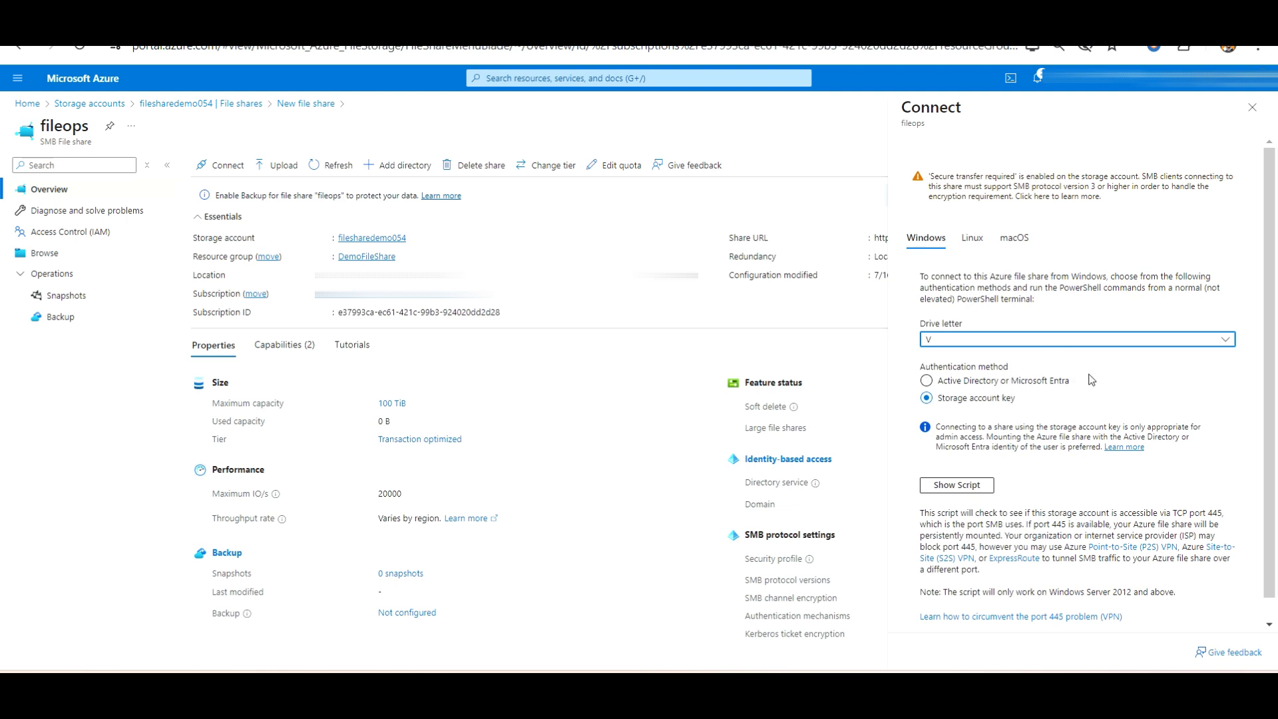
Use Storage account key as the authentication method, show the Windows connection script and select its full text
{"action": "left_click", "coordinate": [1031, 386]}
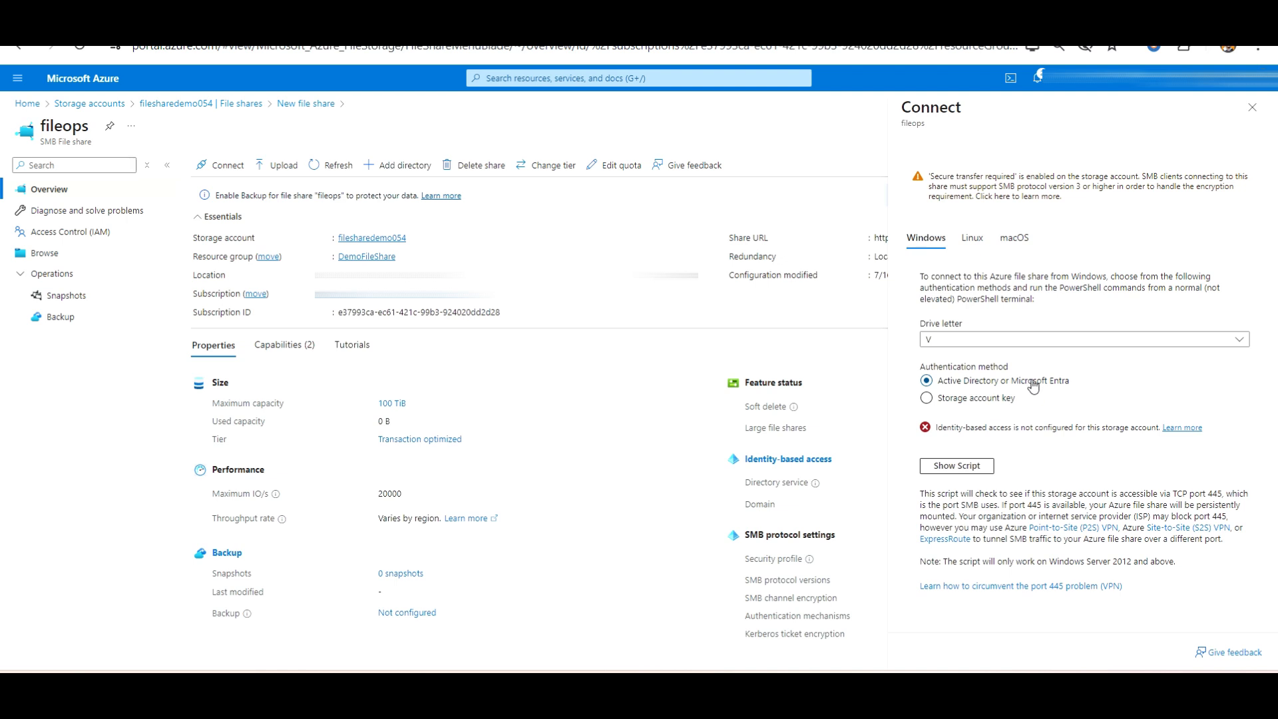
{"action": "left_click", "coordinate": [974, 403]}
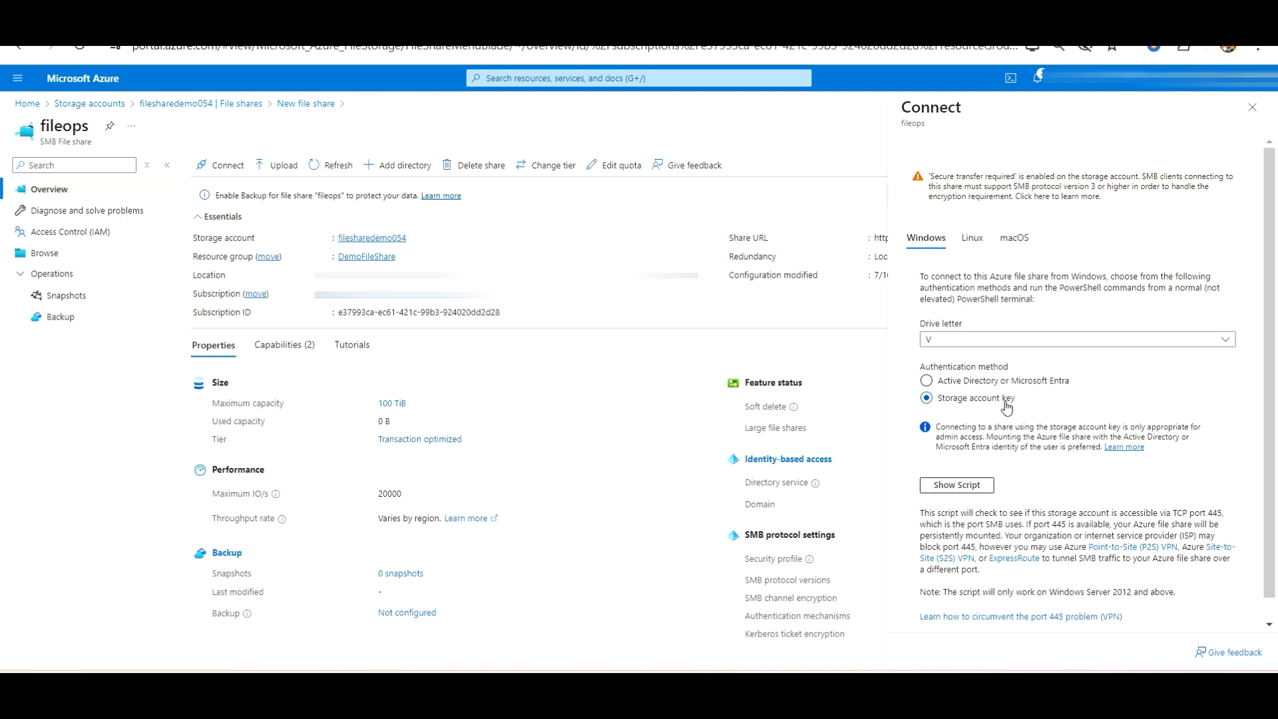
{"action": "left_click", "coordinate": [961, 487]}
{"action": "left_click", "coordinate": [963, 540]}
{"action": "key", "text": "ctrl+a"}
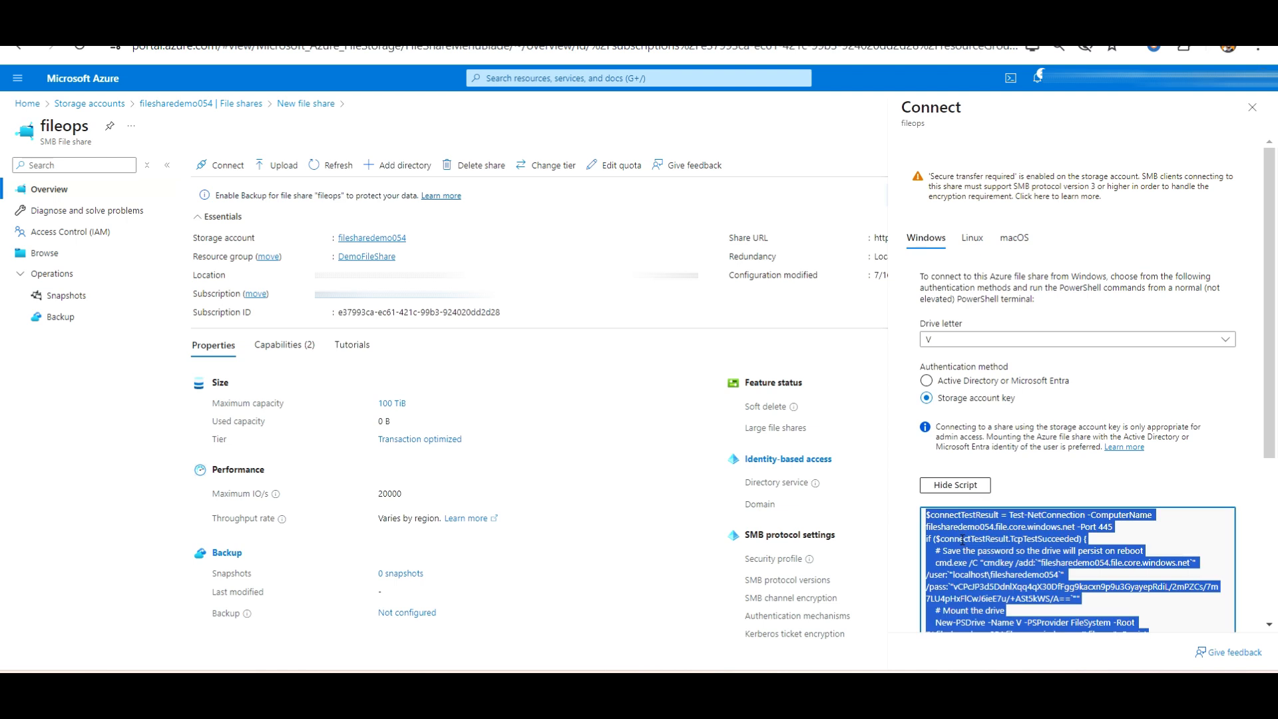
{"action": "scroll", "coordinate": [962, 540], "scroll_direction": "down", "scroll_amount": 2}
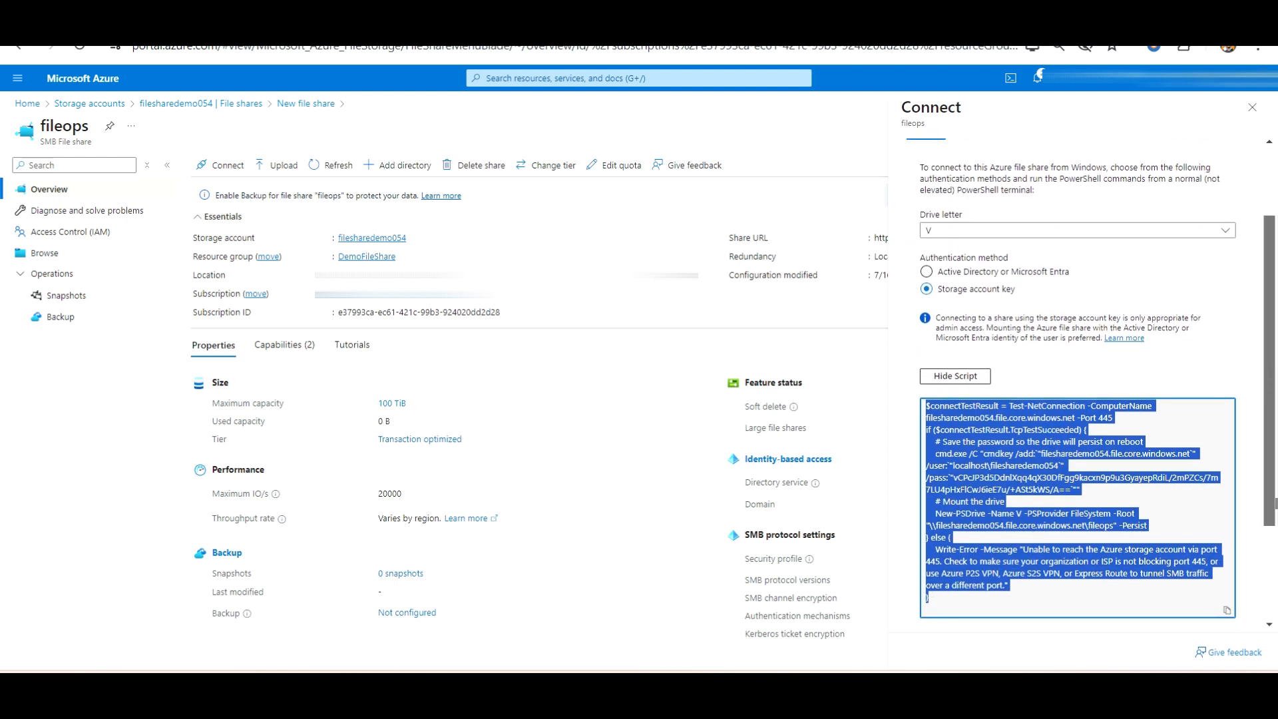
{"action": "left_click_drag", "start_coordinate": [1277, 503], "coordinate": [1277, 492]}
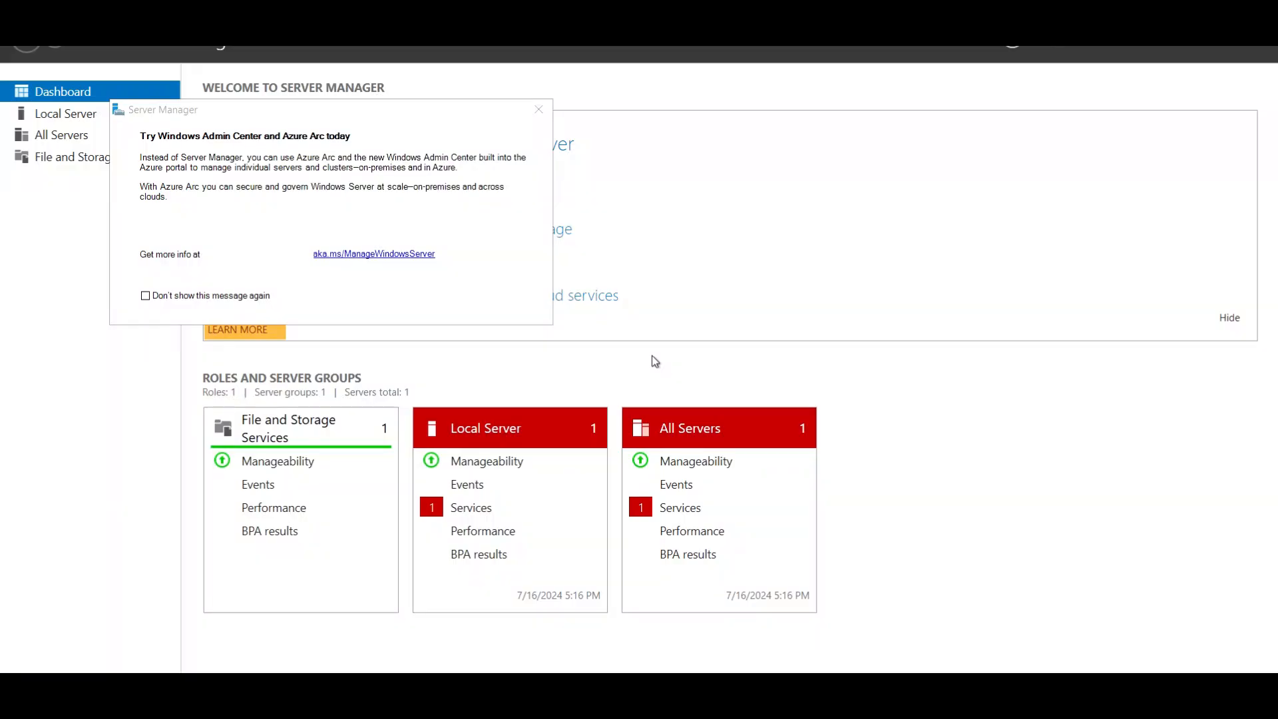
Switch to the Windows server, dismiss the Server Manager notice and check the existing drives under This PC
{"action": "left_click", "coordinate": [540, 112]}
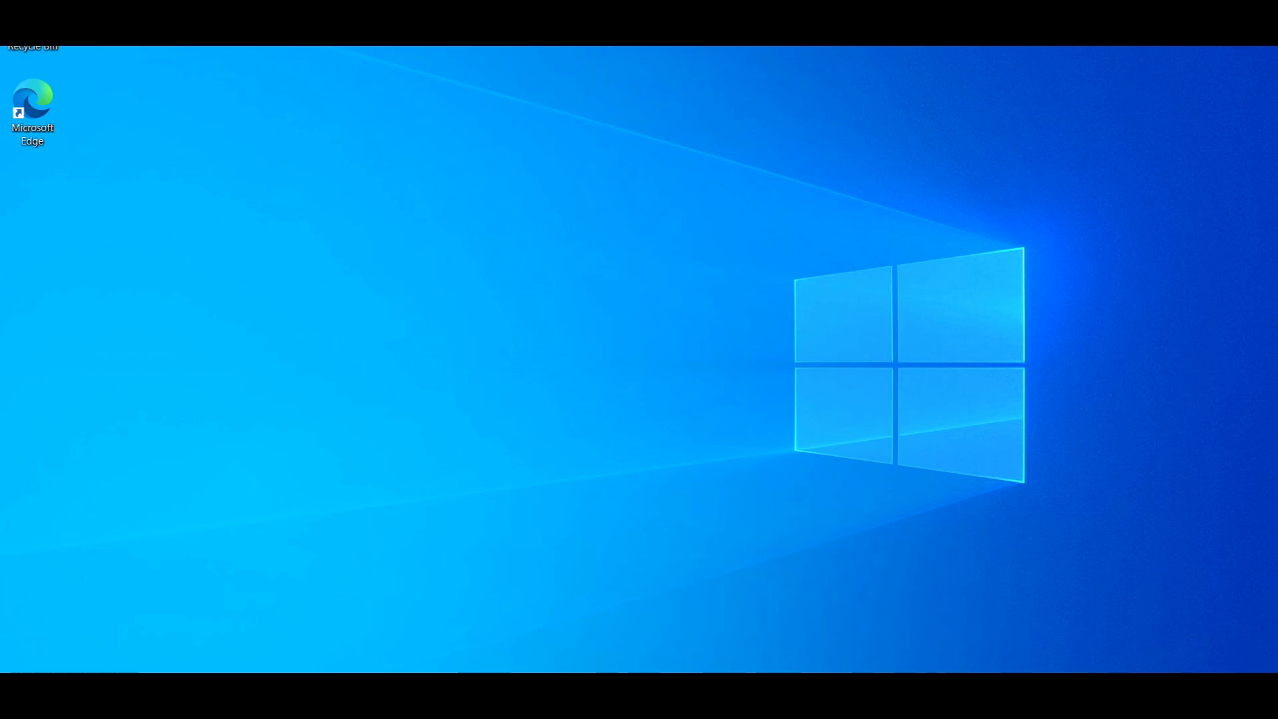
{"action": "left_click", "coordinate": [21, 691]}
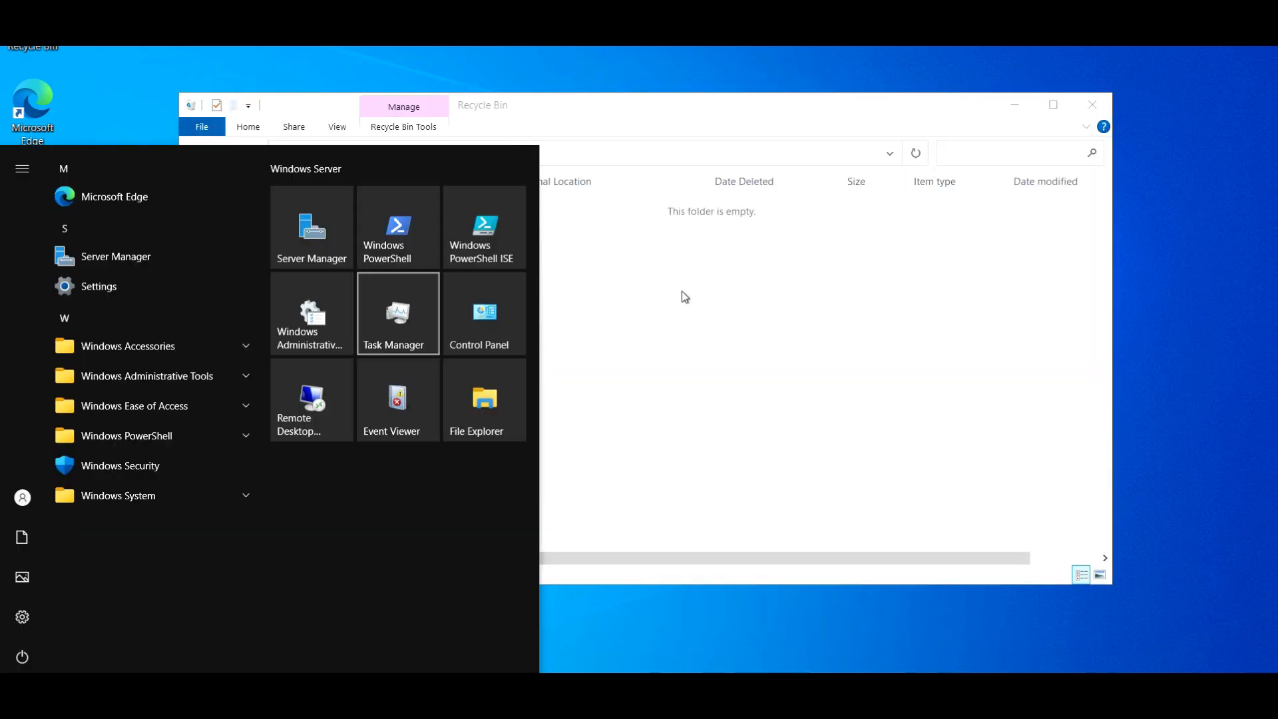
{"action": "left_click", "coordinate": [686, 297]}
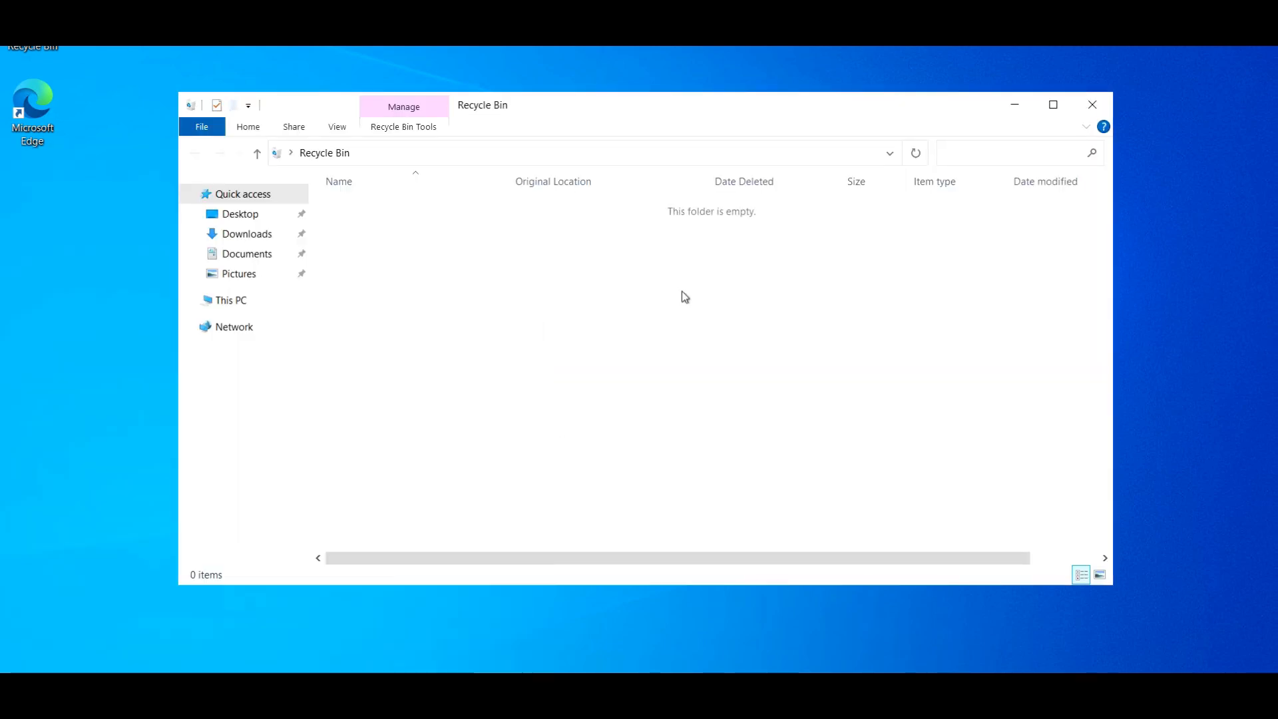
{"action": "left_click", "coordinate": [239, 306]}
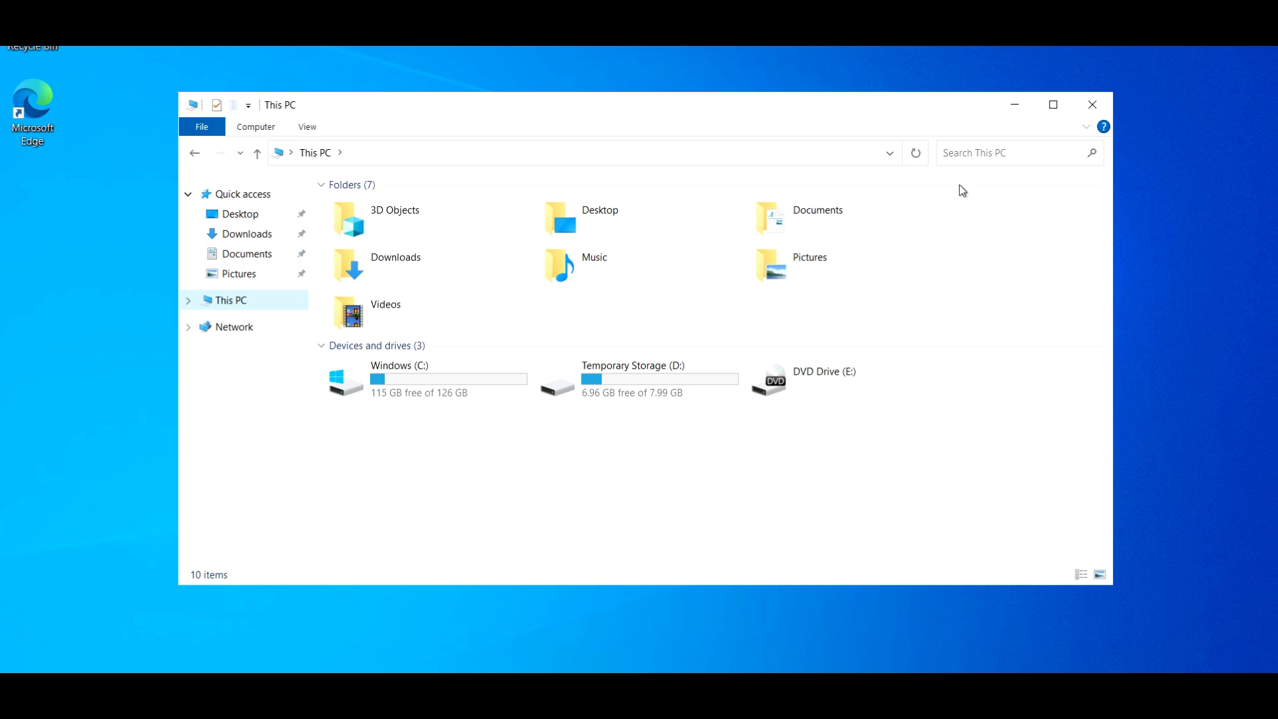
{"action": "left_click", "coordinate": [1014, 106]}
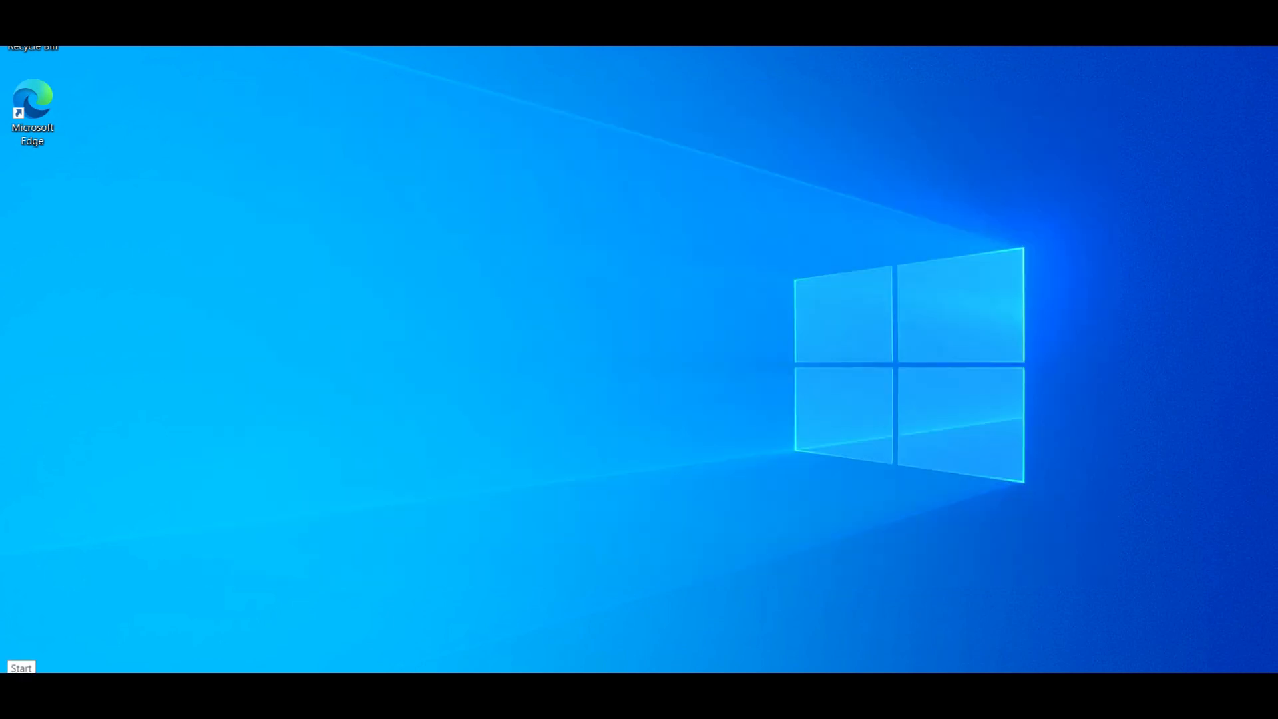
Open Windows PowerShell on the server and switch its window to full screen
{"action": "left_click", "coordinate": [17, 682]}
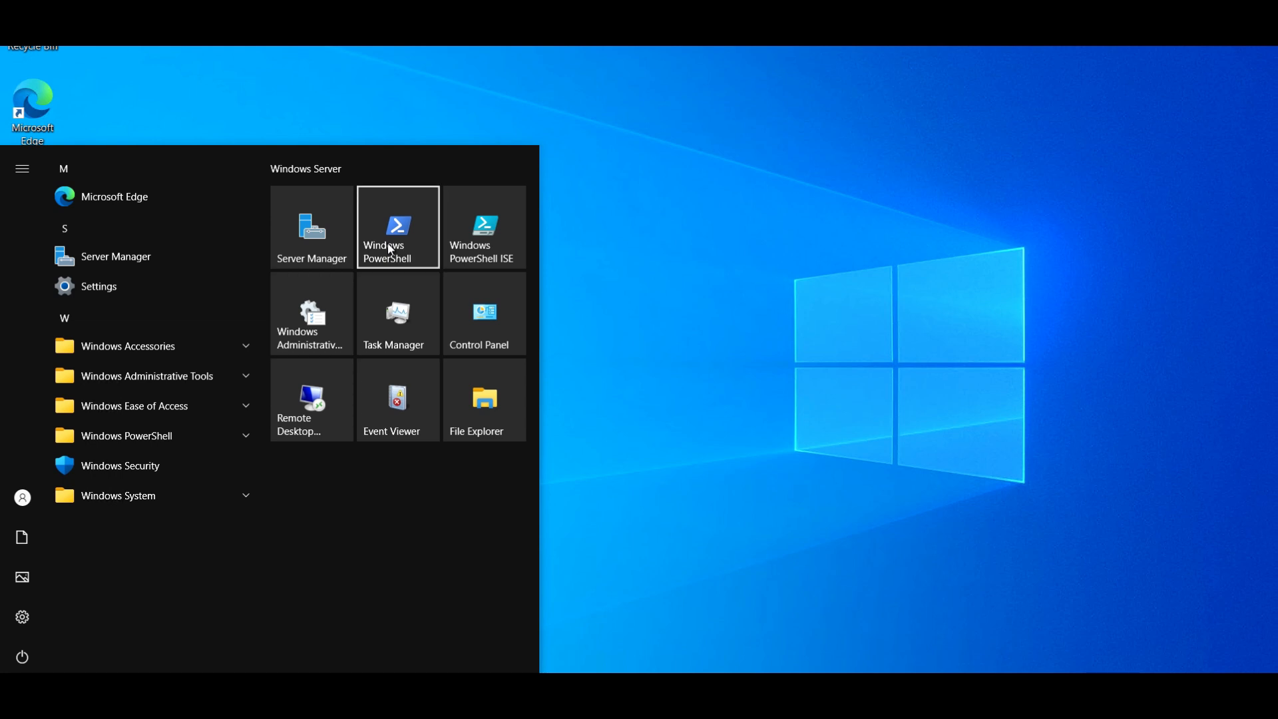
{"action": "right_click", "coordinate": [425, 253]}
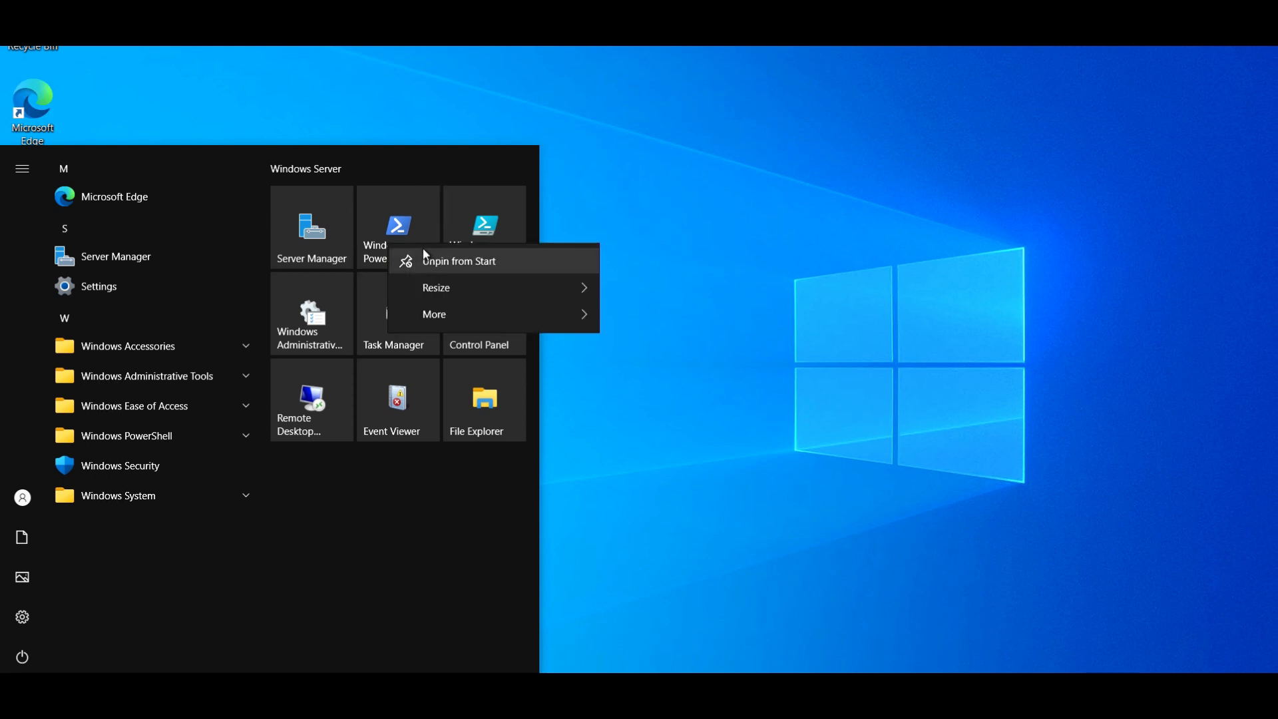
{"action": "left_click", "coordinate": [410, 231]}
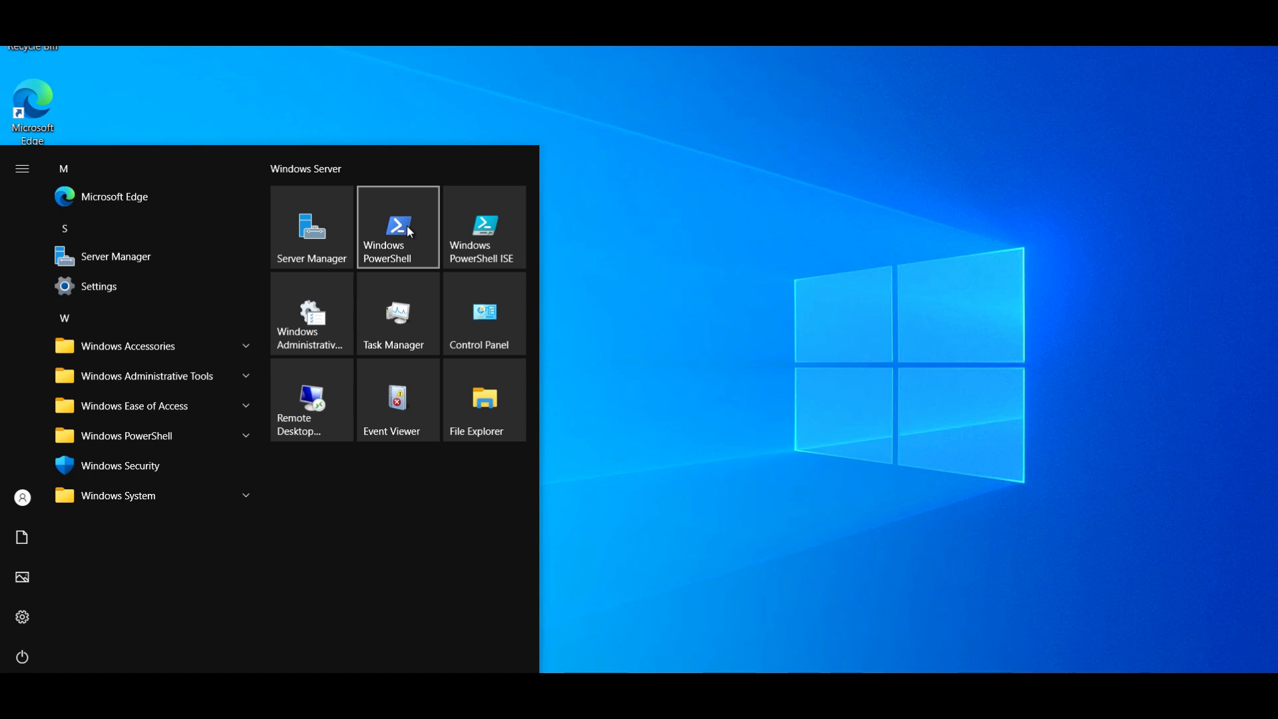
{"action": "left_click", "coordinate": [410, 231]}
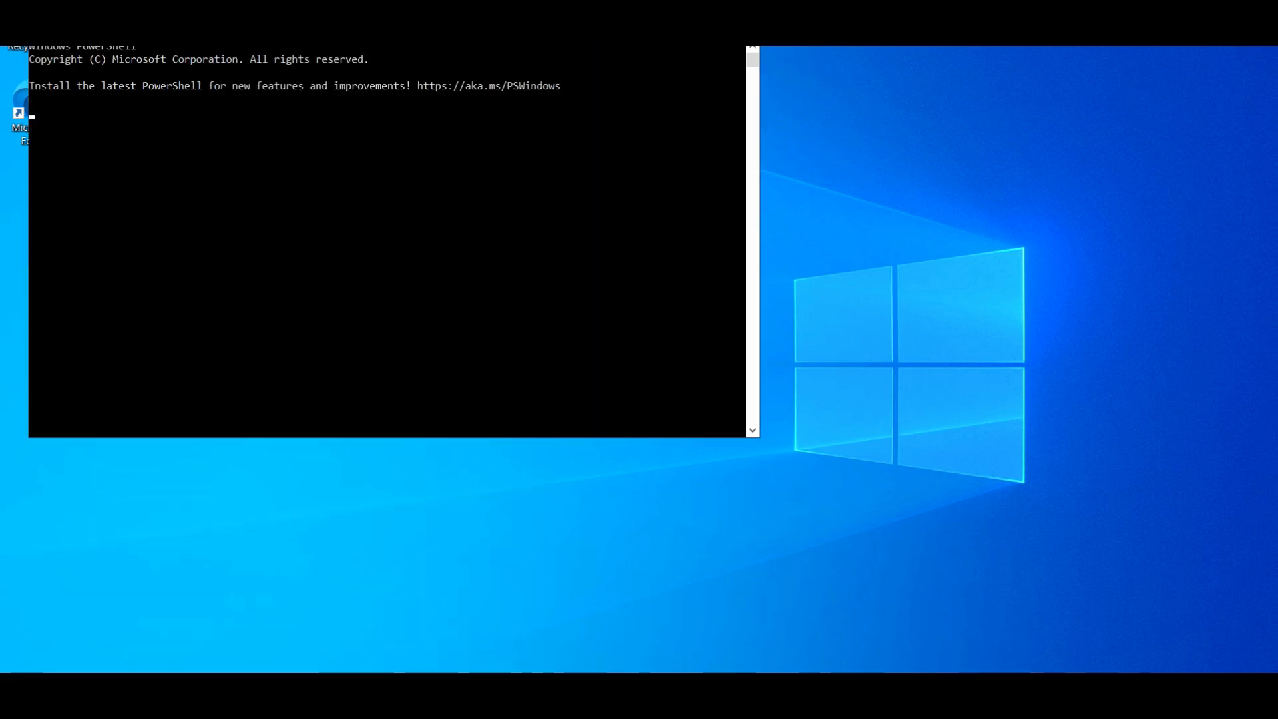
{"action": "key", "text": "alt+Return"}
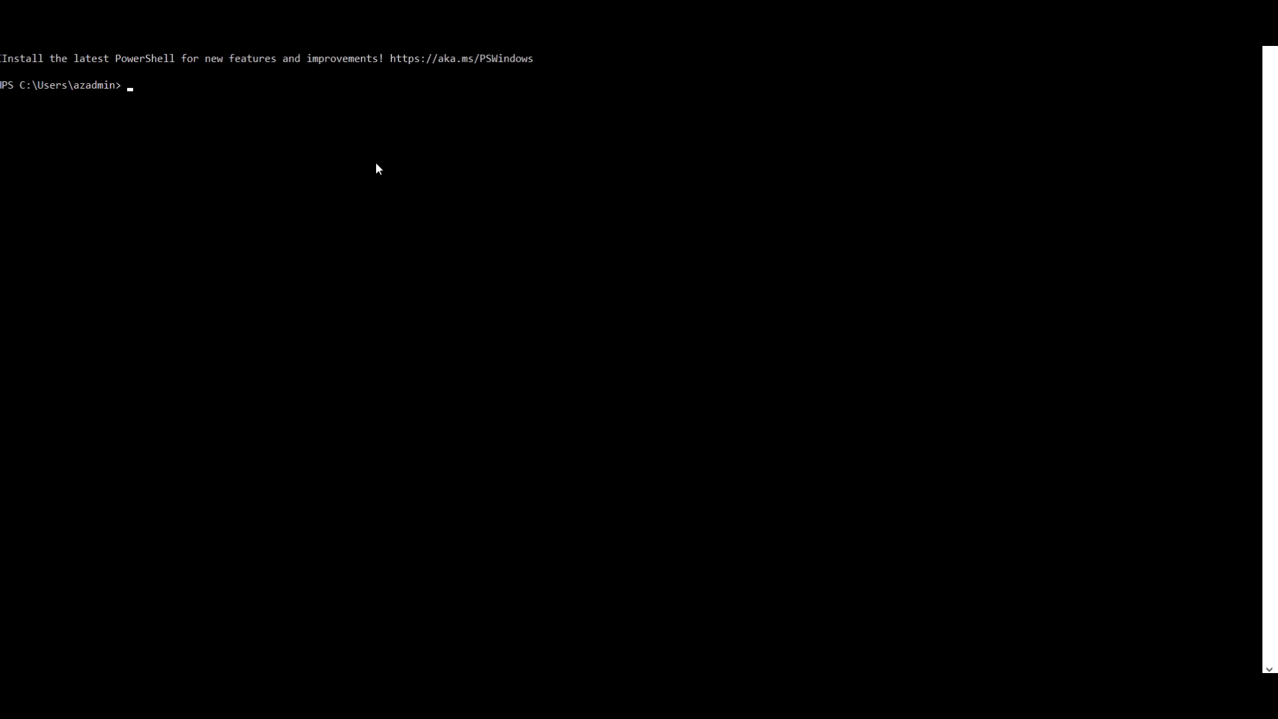
Run the copied connection script, including the storage account key, to mount the fileops share persistently as drive V
{"action": "type", "text": "$connectTestResult = Test-NetConnection -ComputerName filesharedemo054.file.core.windows.net -Port 445"}
{"action": "key", "text": "Return"}
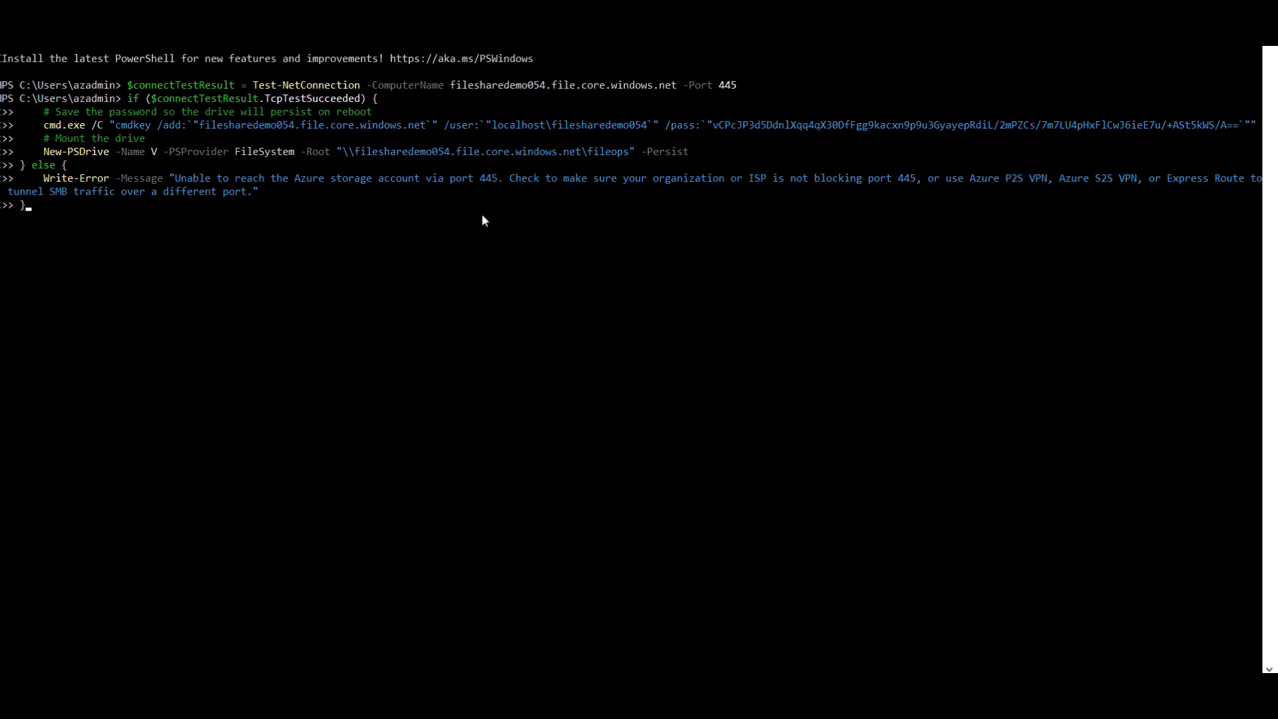
{"action": "key", "text": "Return"}
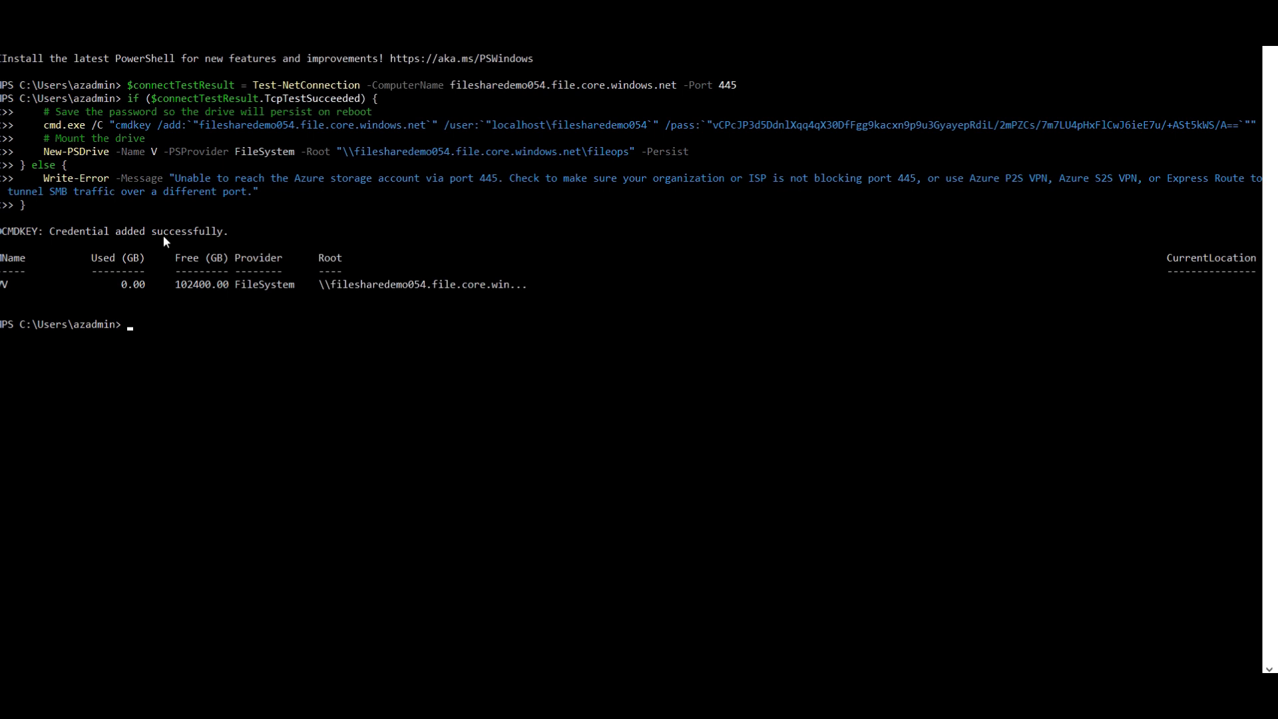
Examine the free space, drive name and root path in the mount script's output
{"action": "double_click", "coordinate": [185, 288]}
{"action": "double_click", "coordinate": [7, 285]}
{"action": "double_click", "coordinate": [361, 285]}
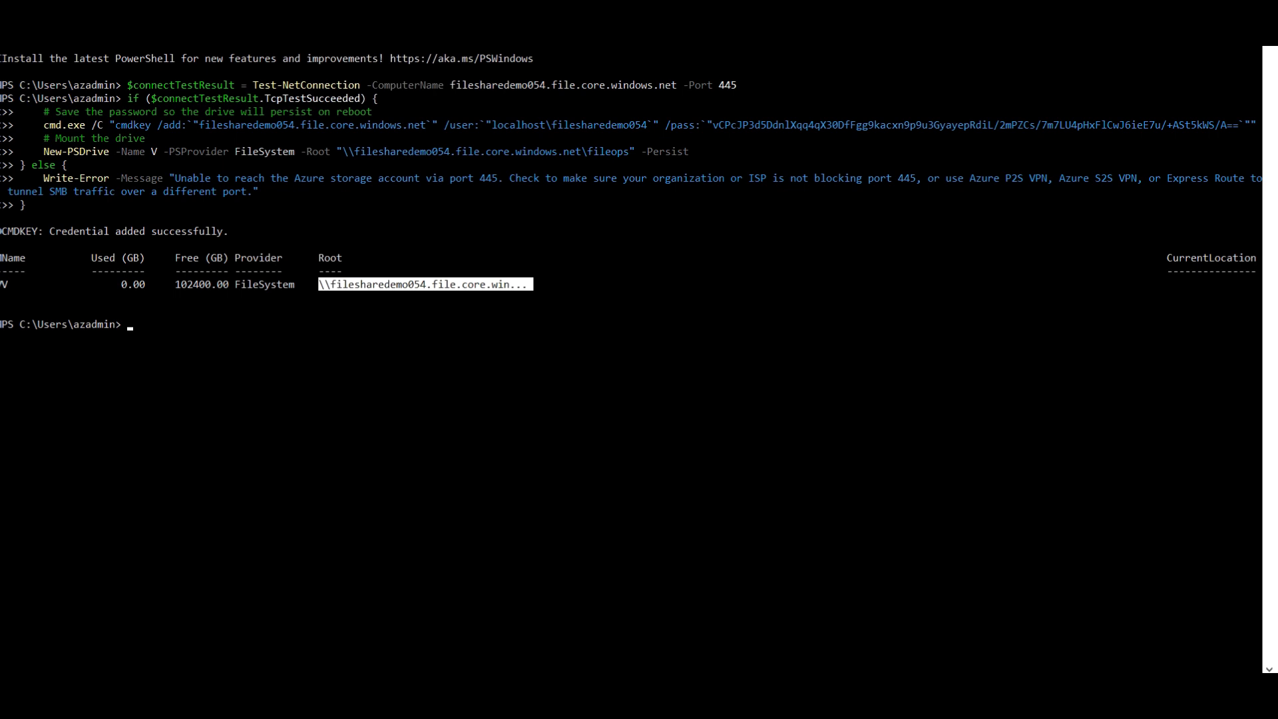
Open the mounted fileops drive (V:) from This PC in File Explorer and select the uploaded JPG file
{"action": "mouse_move", "coordinate": [390, 687]}
{"action": "left_click", "coordinate": [315, 590]}
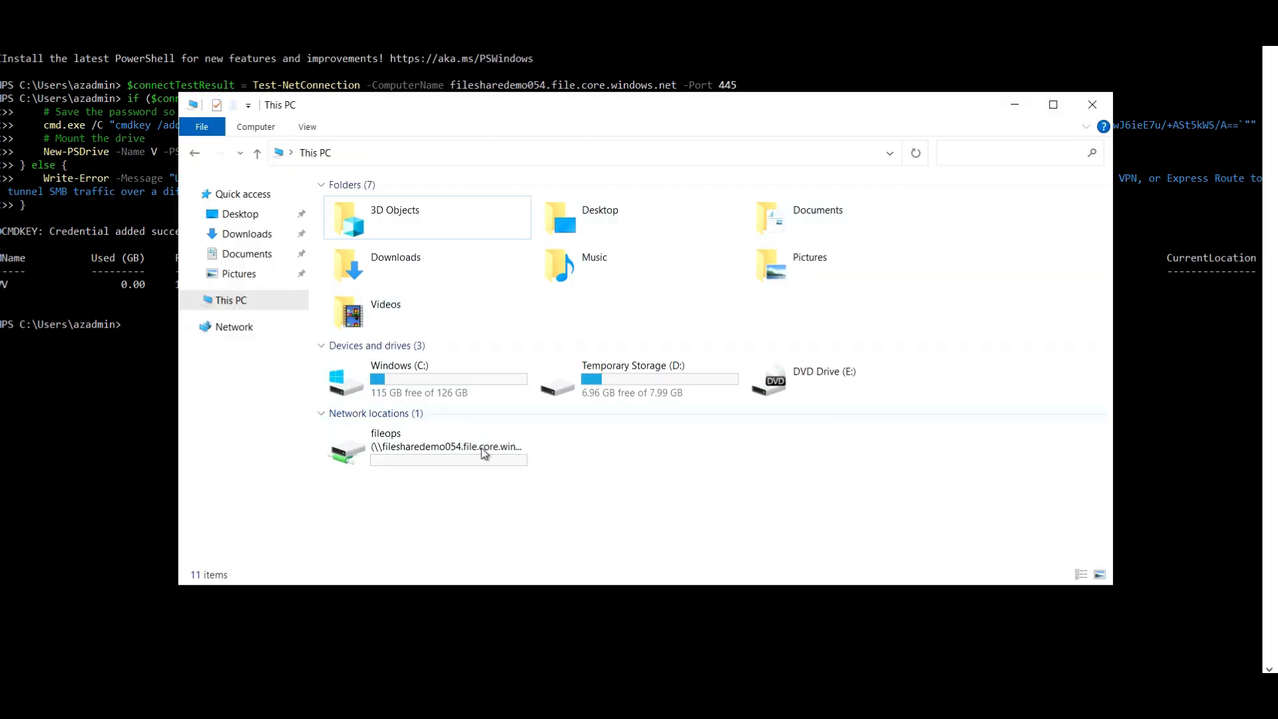
{"action": "mouse_move", "coordinate": [431, 448]}
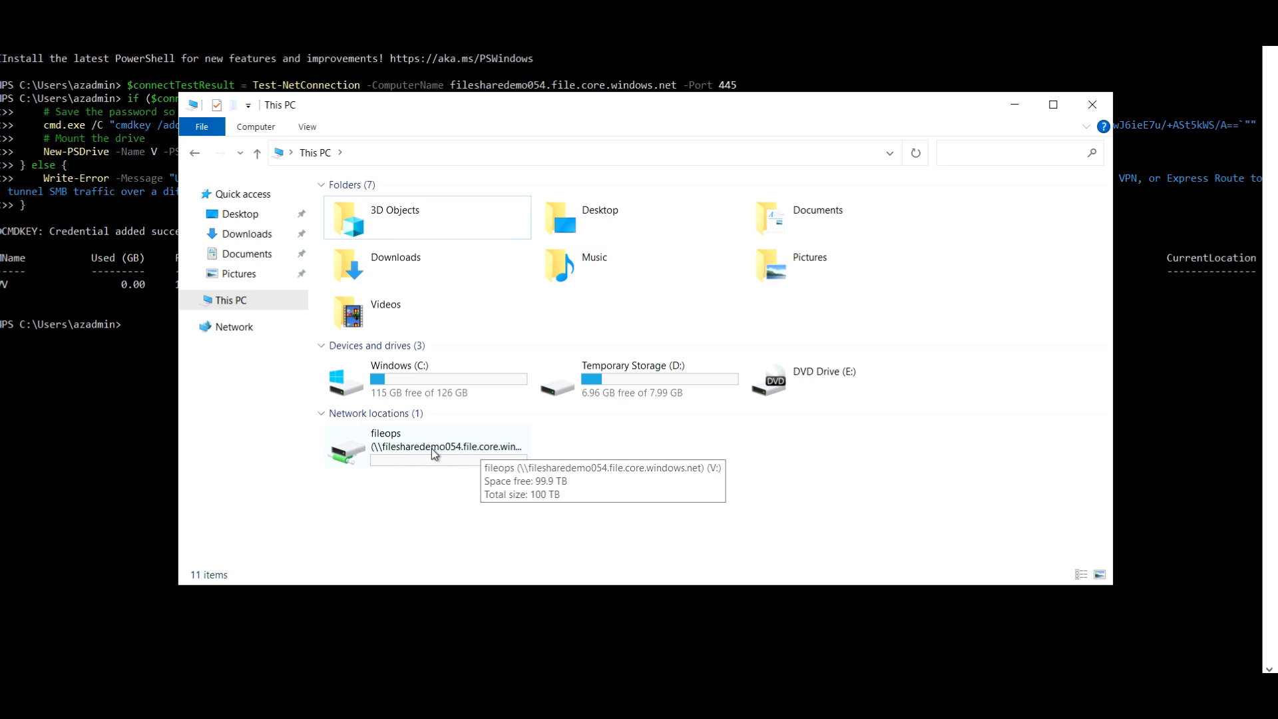
{"action": "left_click", "coordinate": [432, 449]}
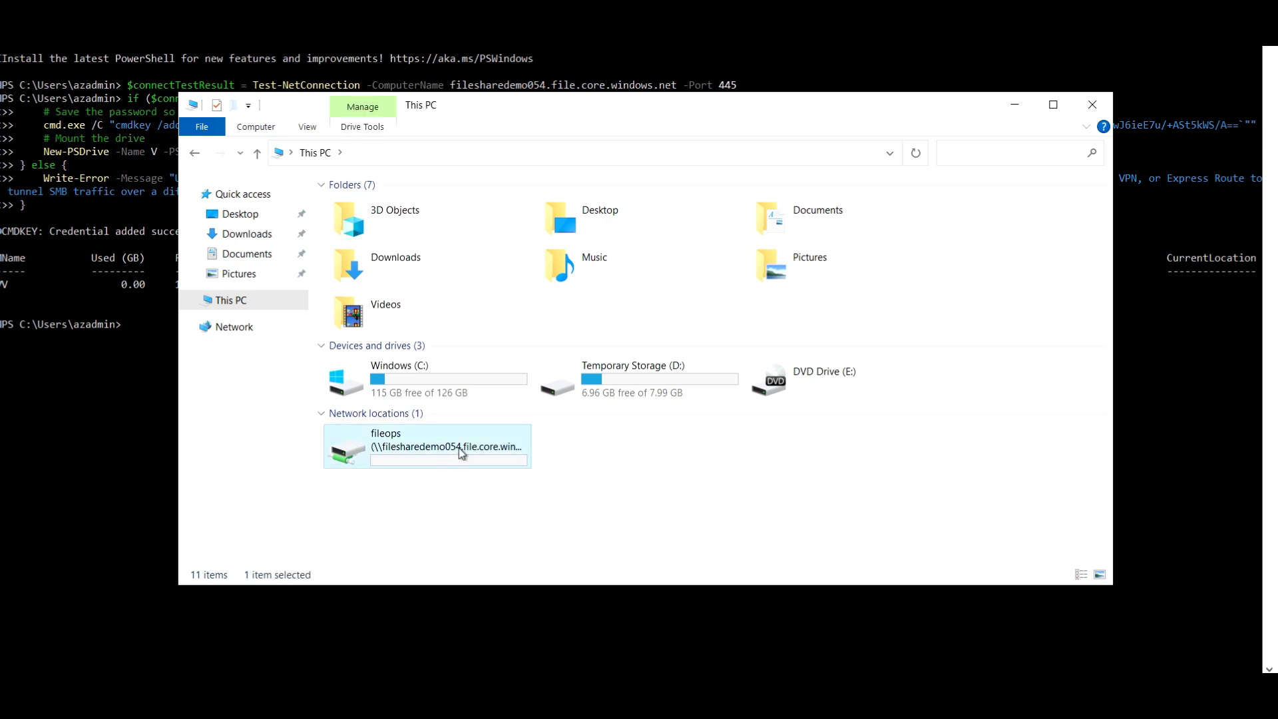
{"action": "double_click", "coordinate": [462, 452]}
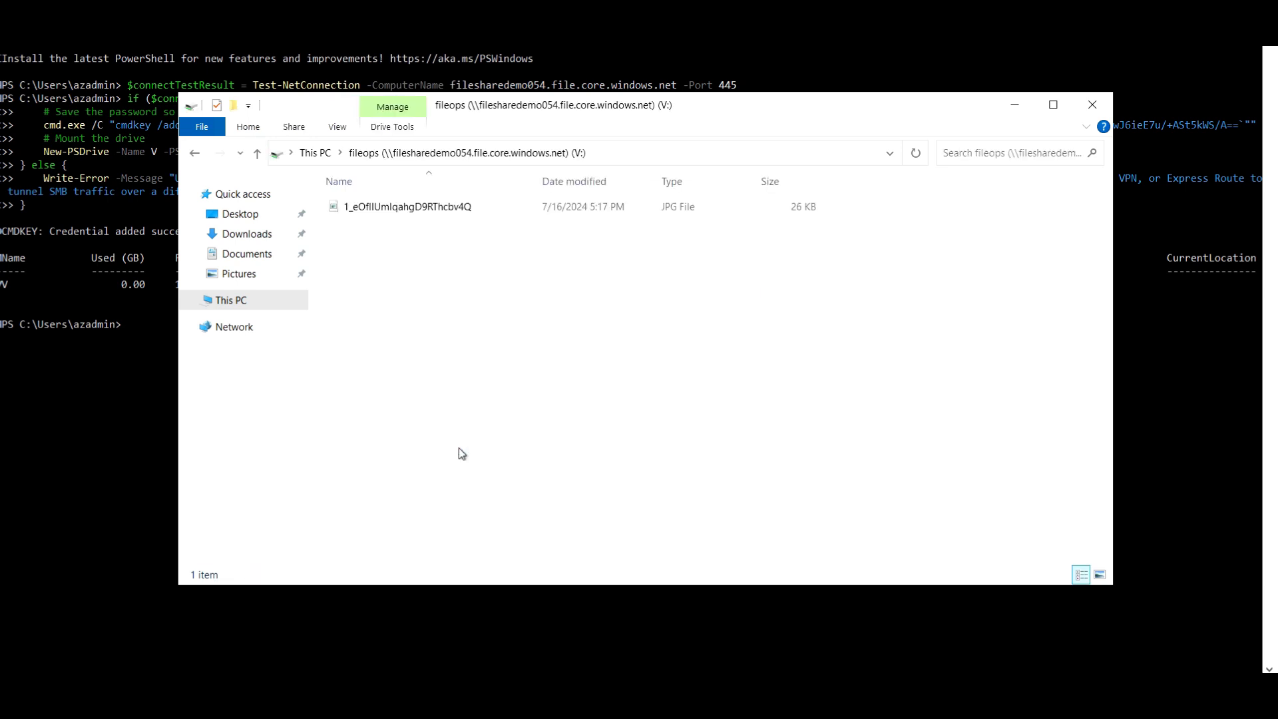
{"action": "left_click", "coordinate": [433, 210]}
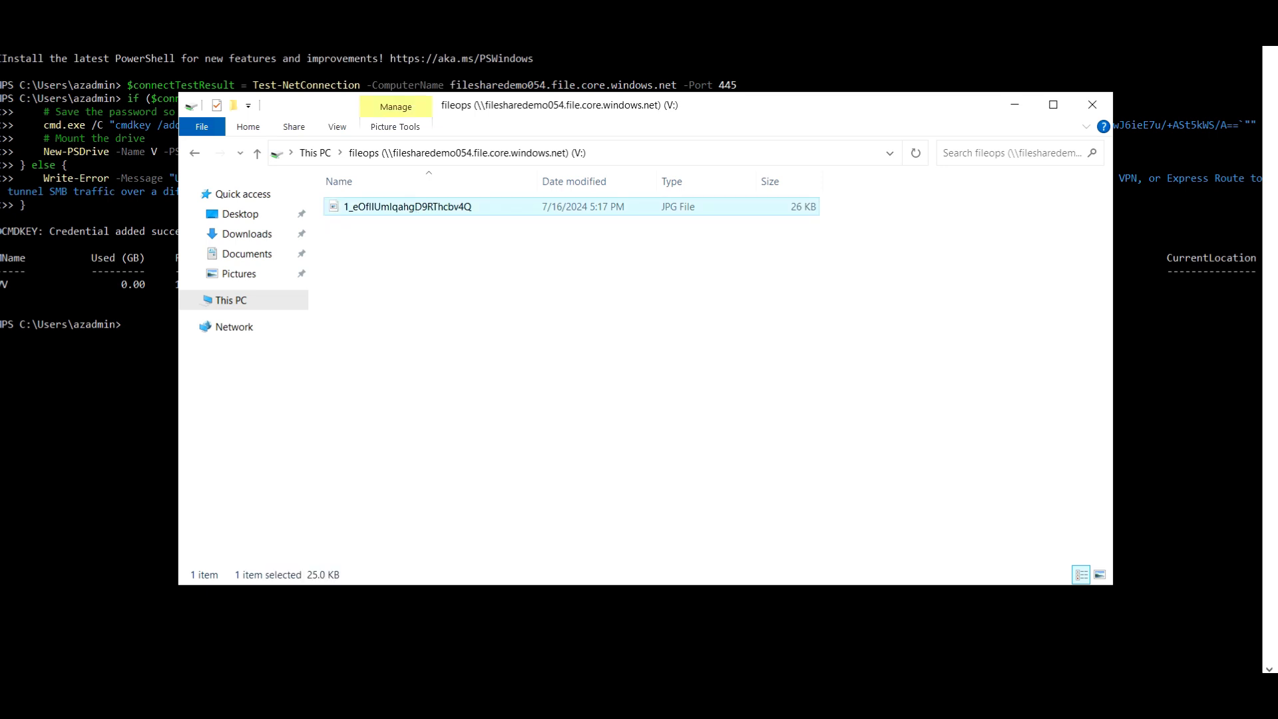
Switch back to the Azure portal, close the connection settings and browse the contents of the fileops share
{"action": "key", "text": "alt+Tab"}
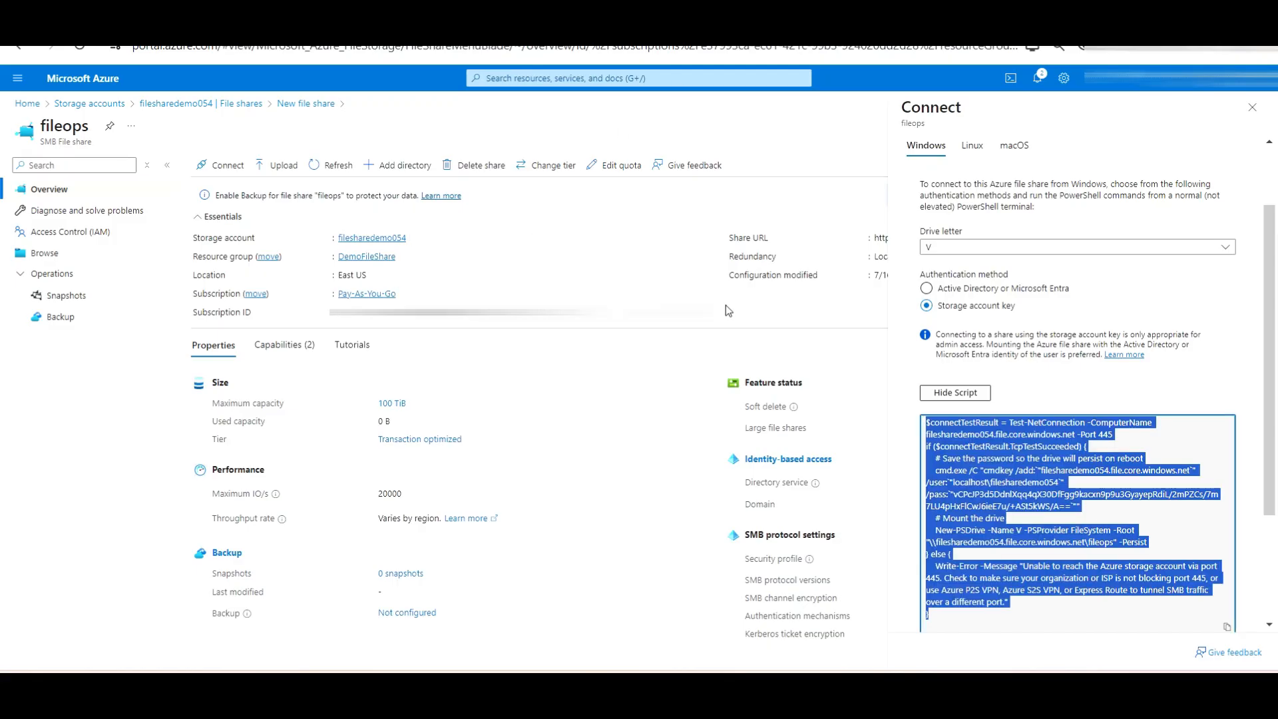
{"action": "left_click", "coordinate": [1253, 107]}
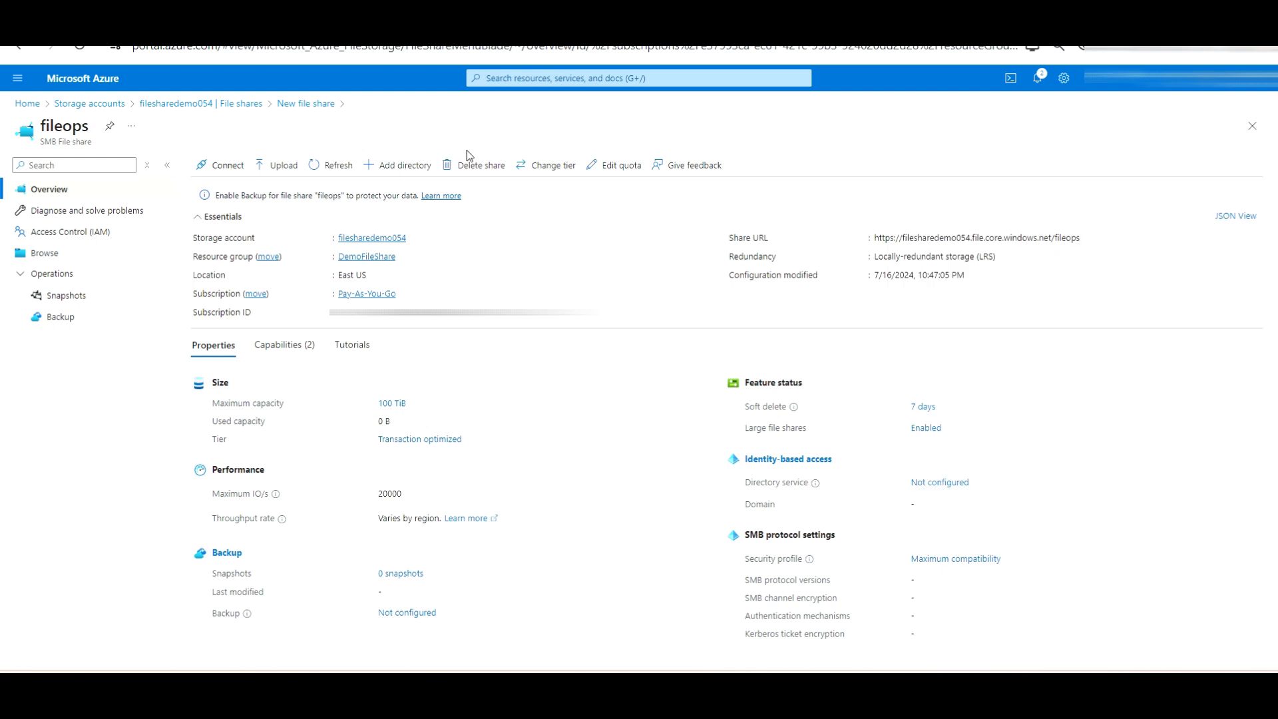
{"action": "left_click", "coordinate": [284, 166]}
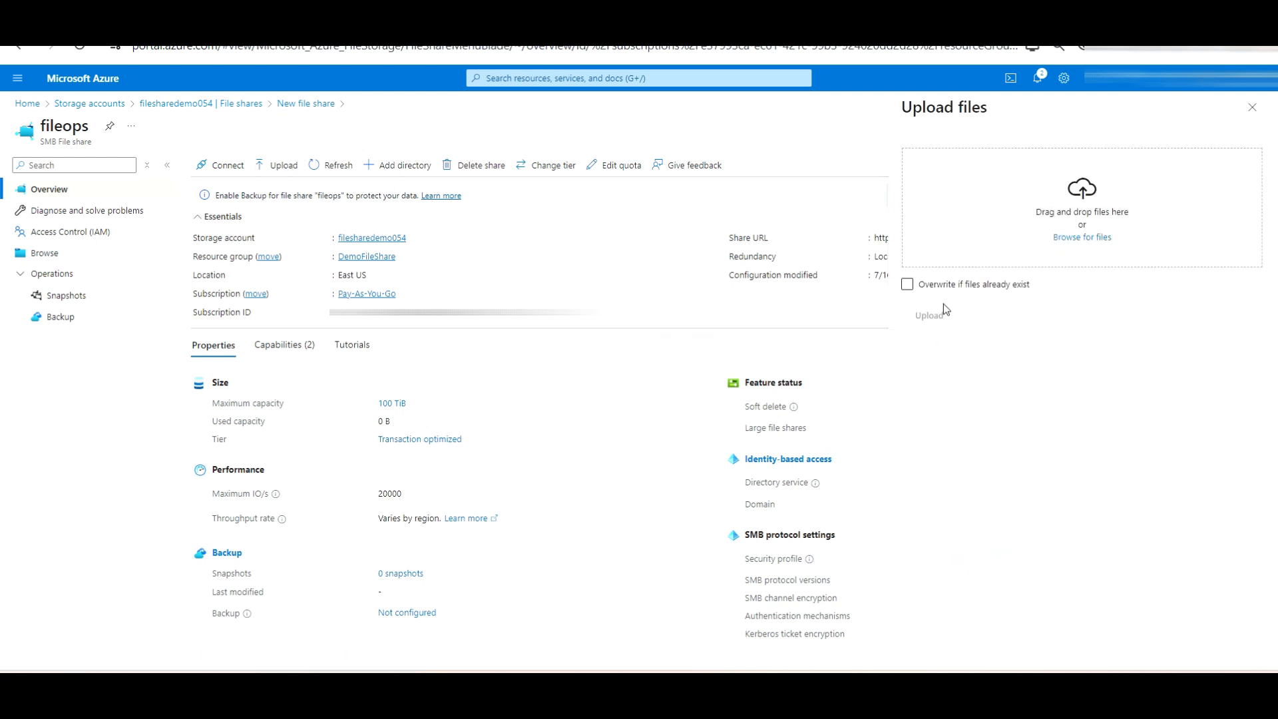
{"action": "left_click", "coordinate": [41, 257]}
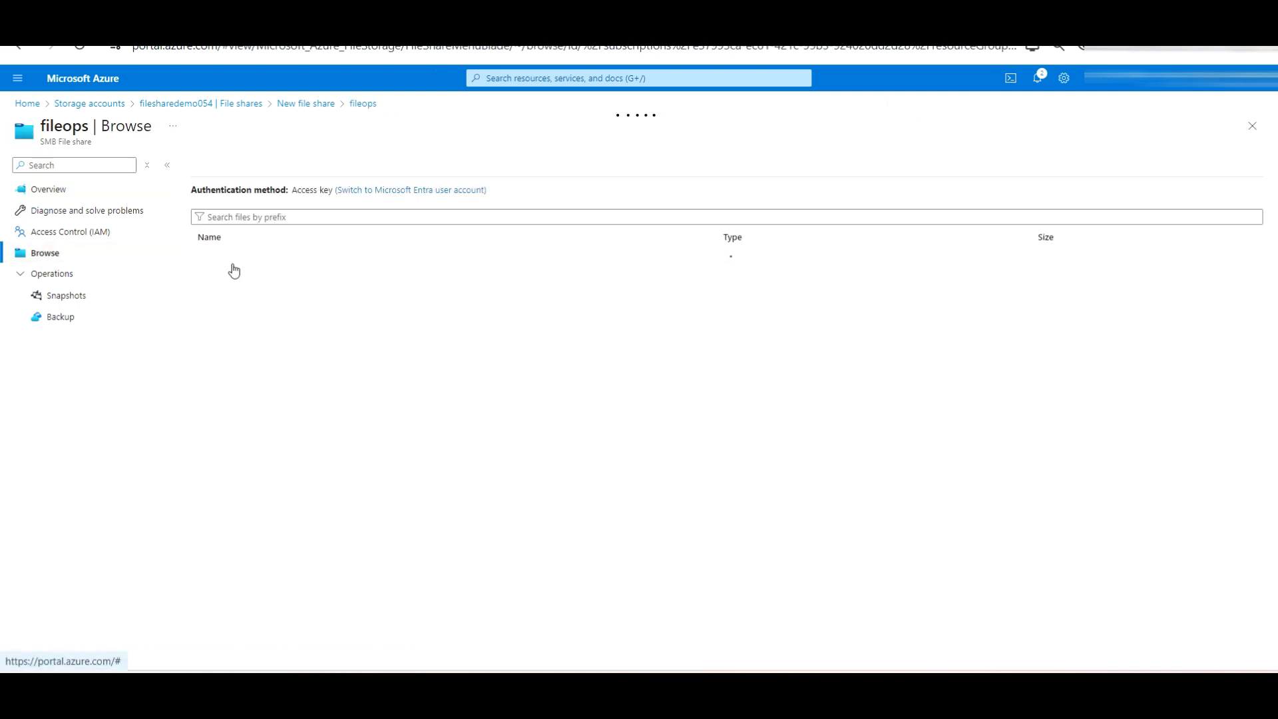
Return to the mounted V: drive in File Explorer and create a folder named File
{"action": "key", "text": "alt+Tab"}
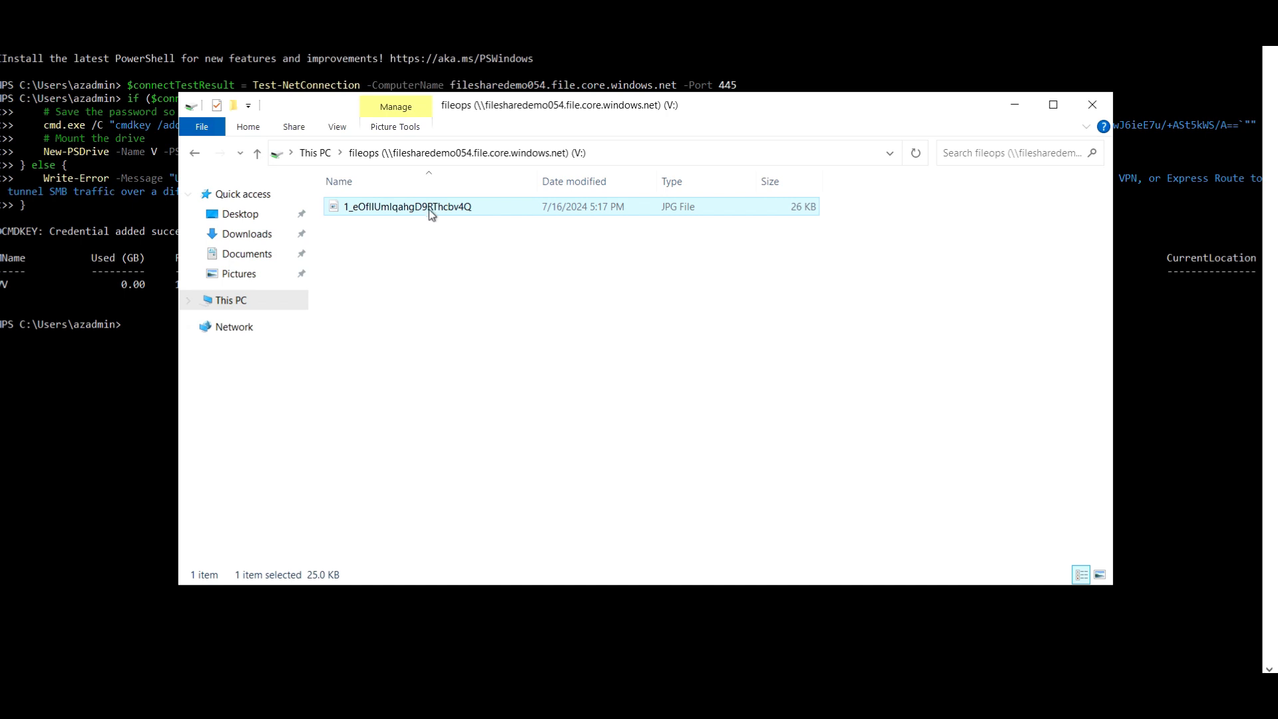
{"action": "right_click", "coordinate": [504, 278]}
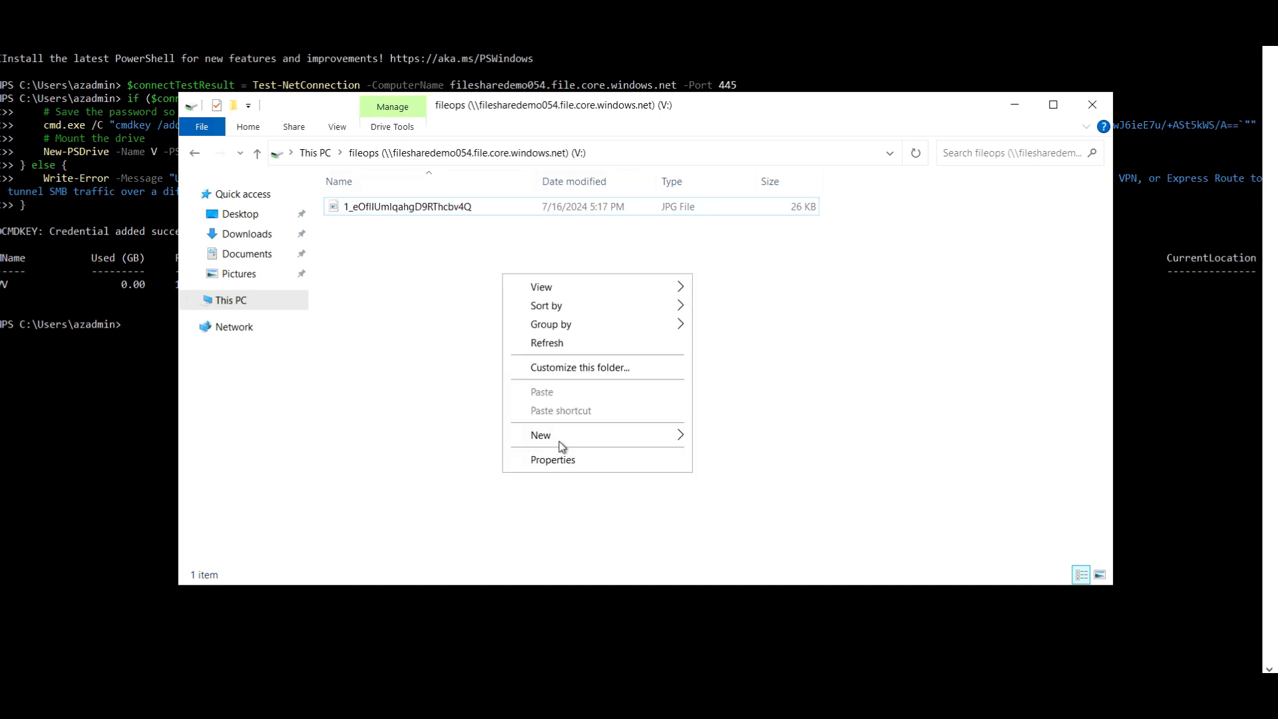
{"action": "mouse_move", "coordinate": [676, 438]}
{"action": "left_click", "coordinate": [720, 438]}
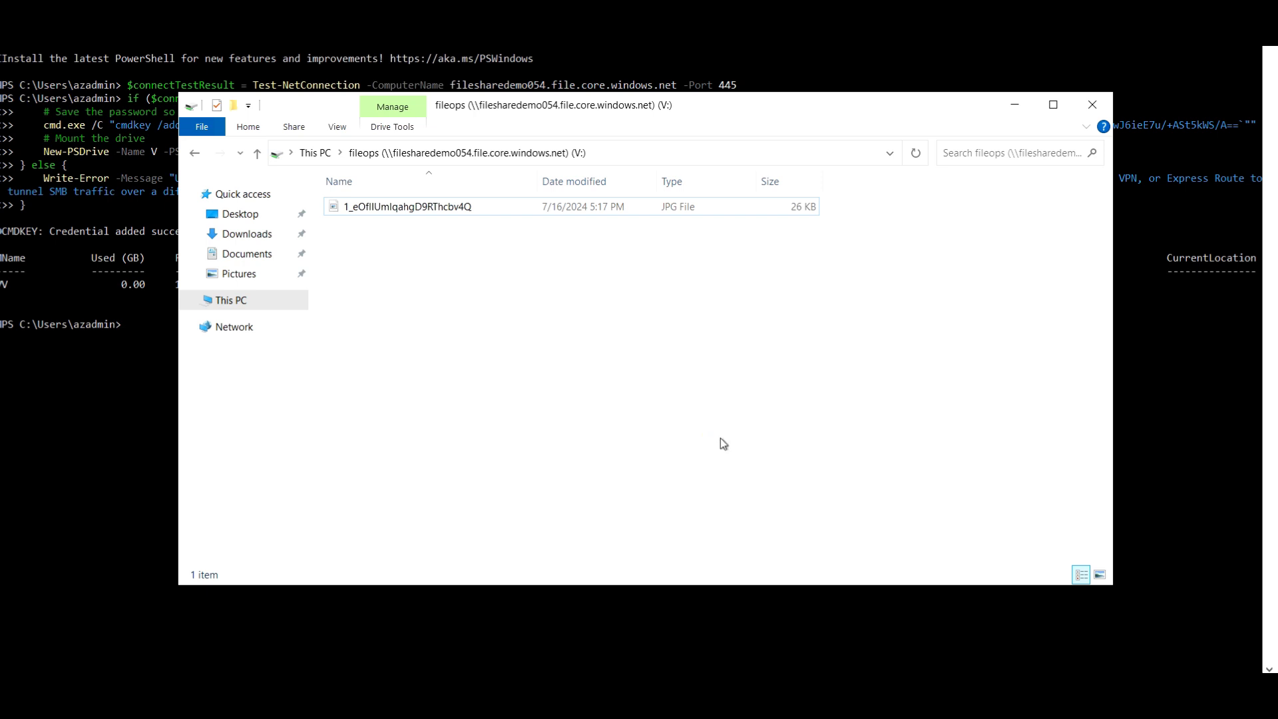
{"action": "type", "text": "File"}
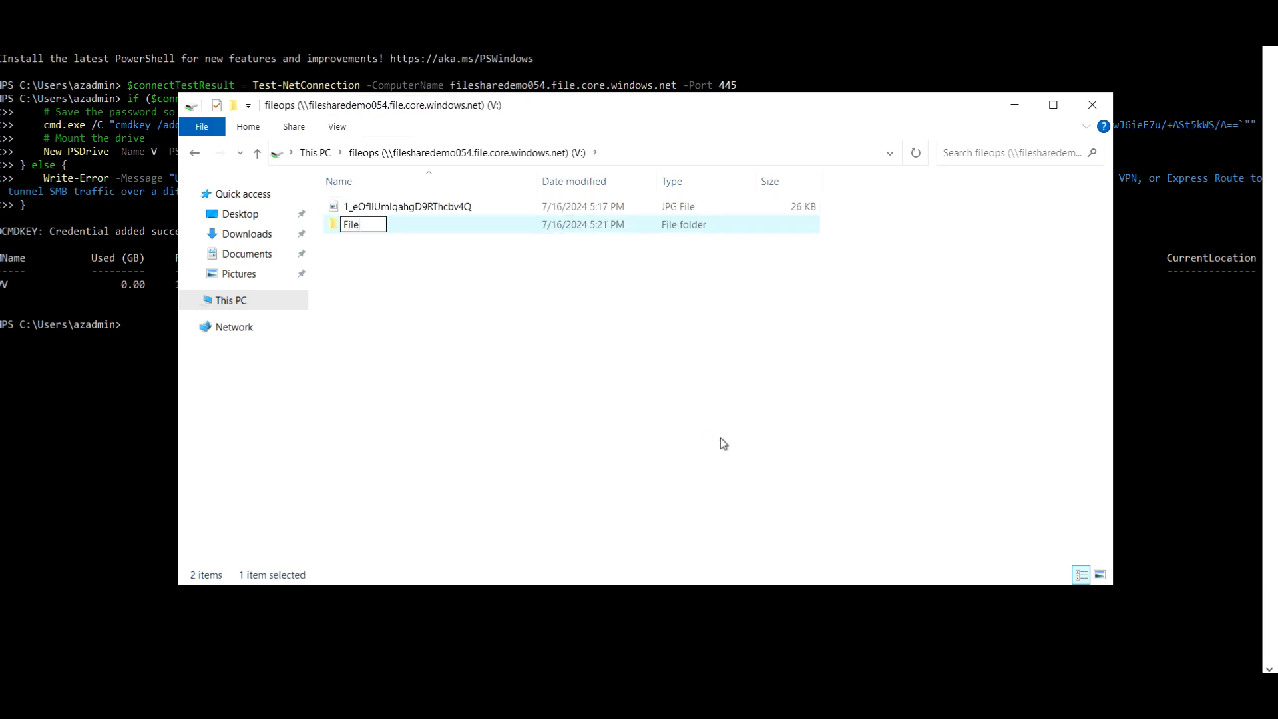
{"action": "key", "text": "Return"}
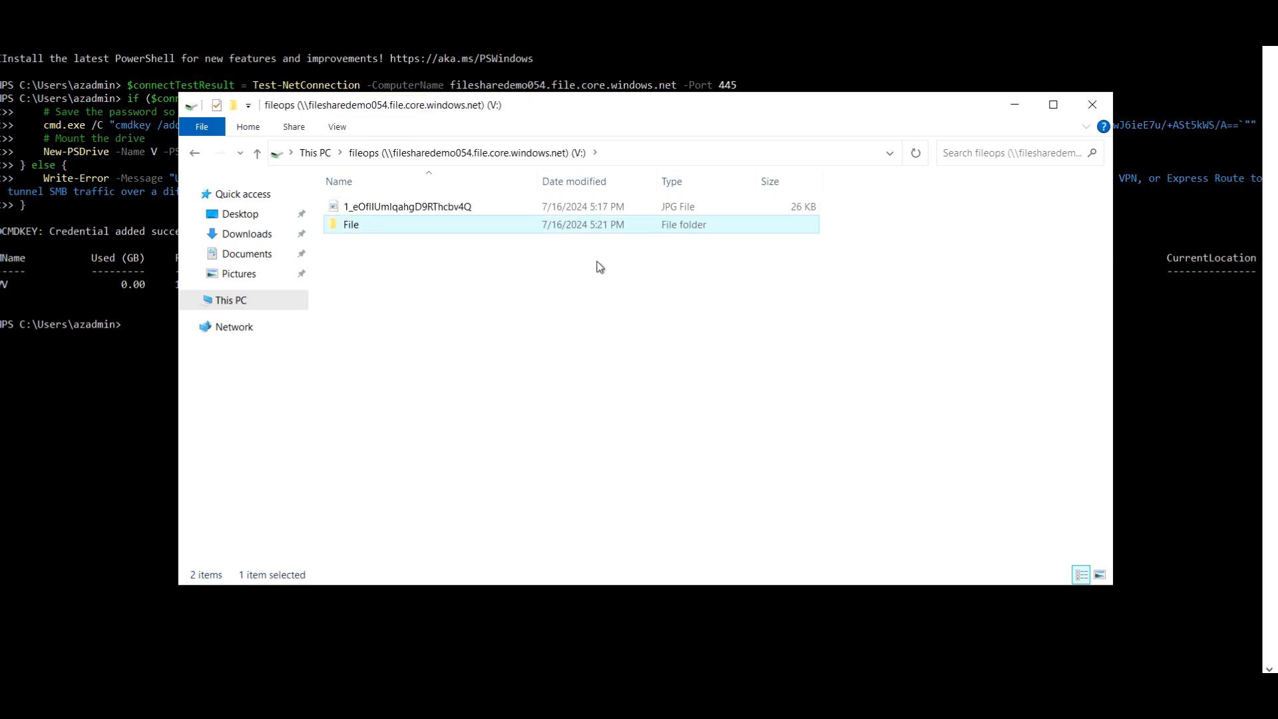
Open the File folder on the mounted V: drive and create a text document named Testing in it
{"action": "double_click", "coordinate": [524, 232]}
{"action": "right_click", "coordinate": [484, 260]}
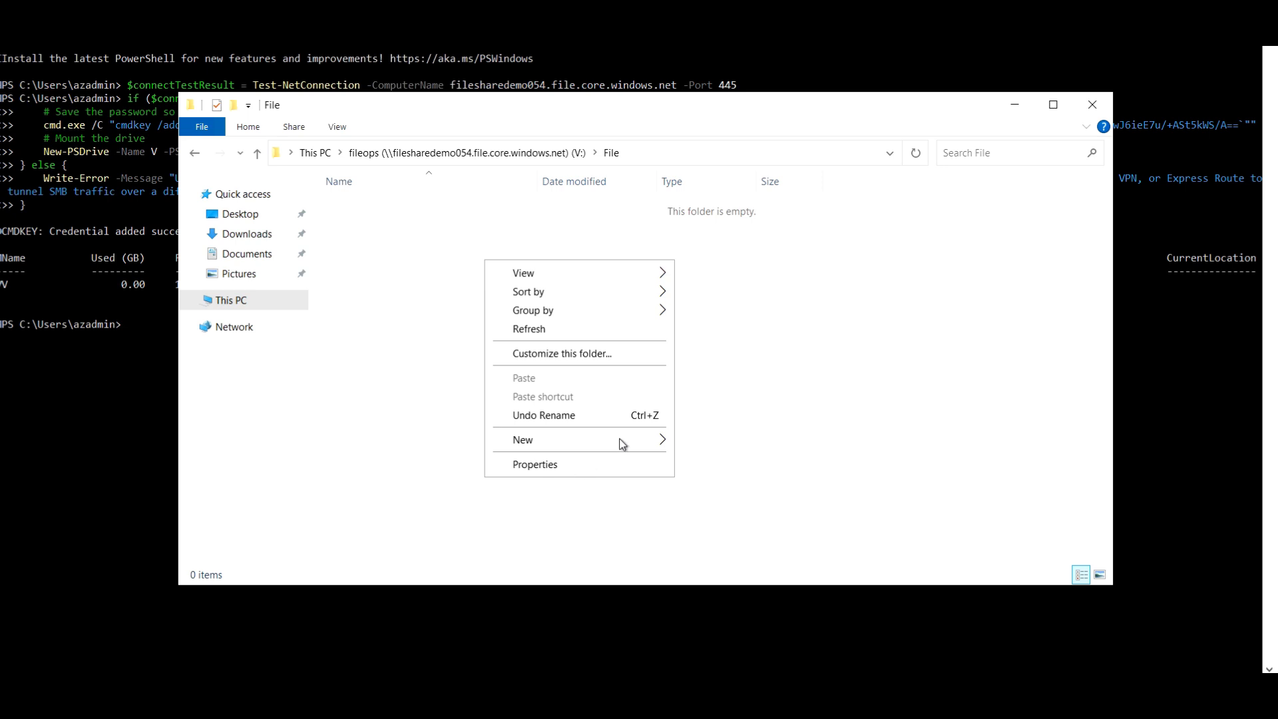
{"action": "mouse_move", "coordinate": [622, 445]}
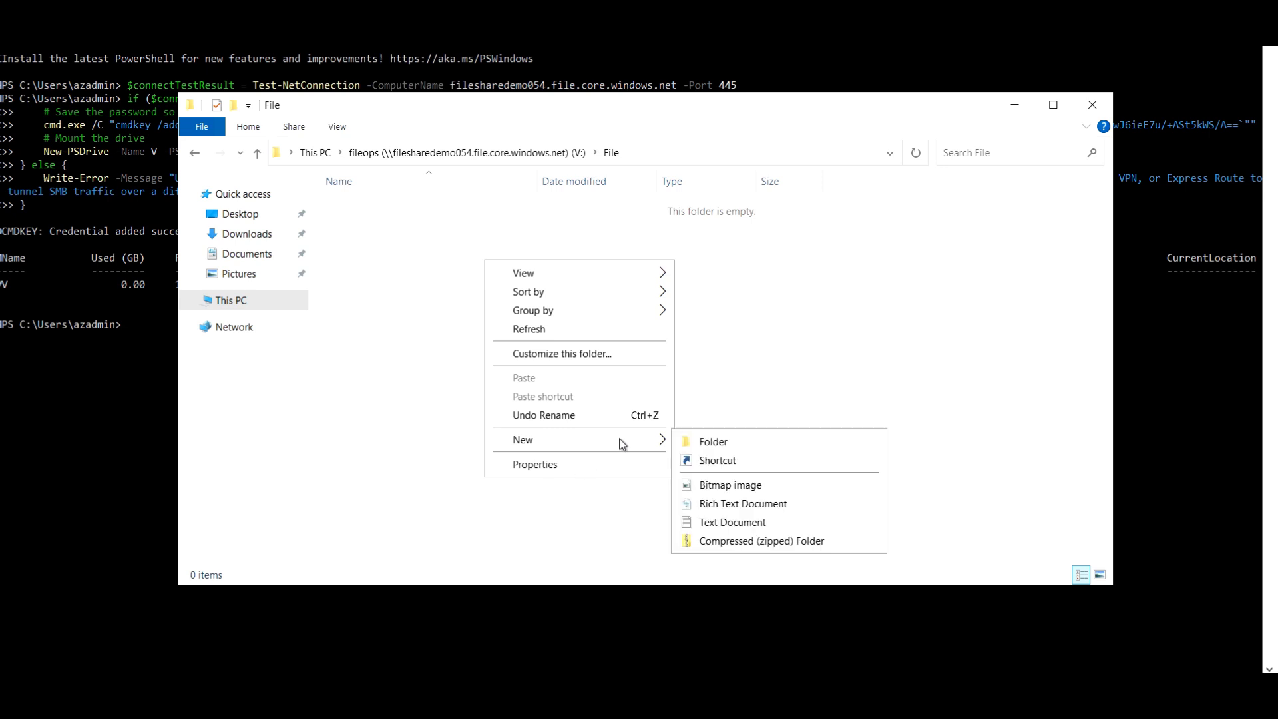
{"action": "left_click", "coordinate": [718, 527]}
{"action": "type", "text": "Tes"}
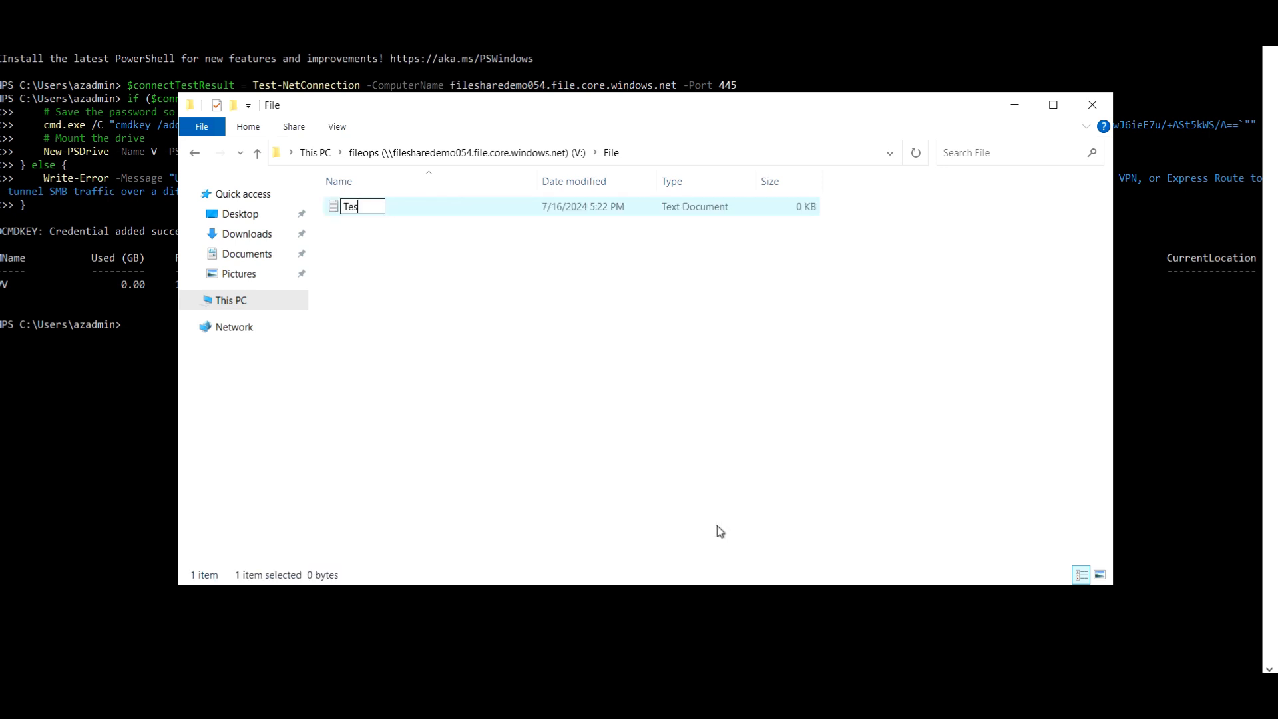
{"action": "type", "text": "ting"}
{"action": "key", "text": "Return"}
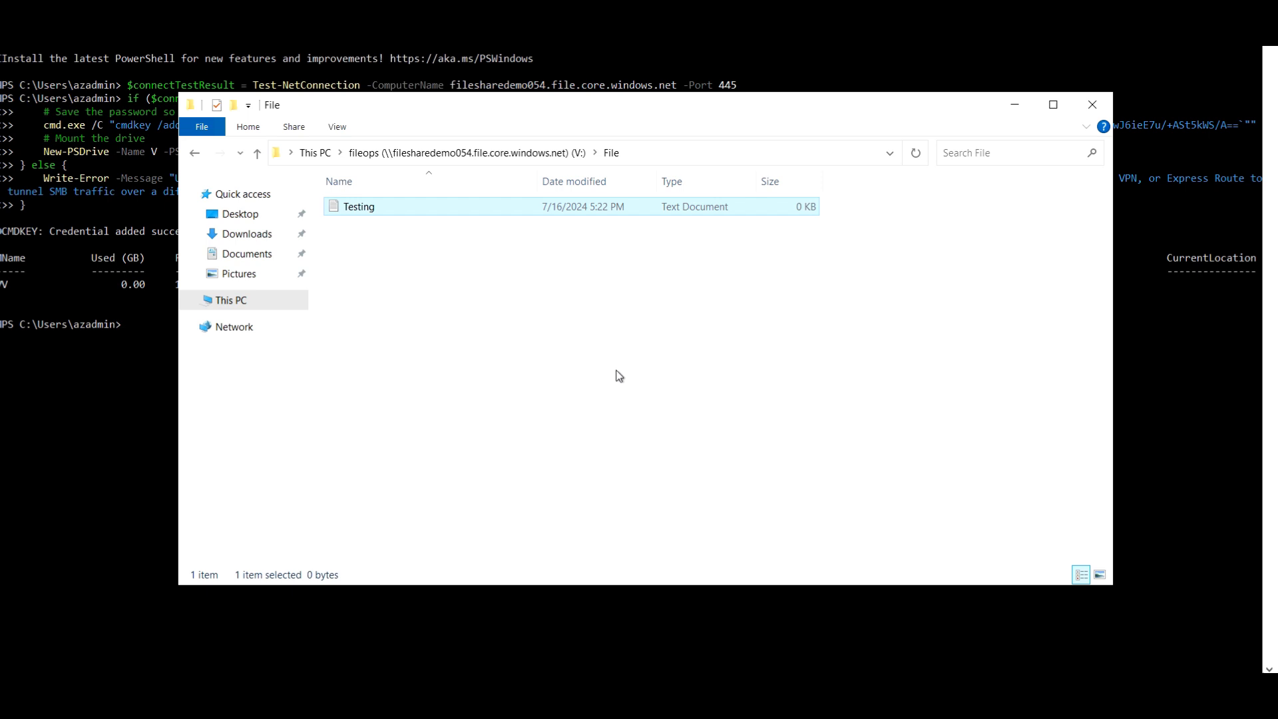
Open the Testing document in Notepad, enter the text "This is is file Share", save it and close the editor
{"action": "double_click", "coordinate": [501, 207]}
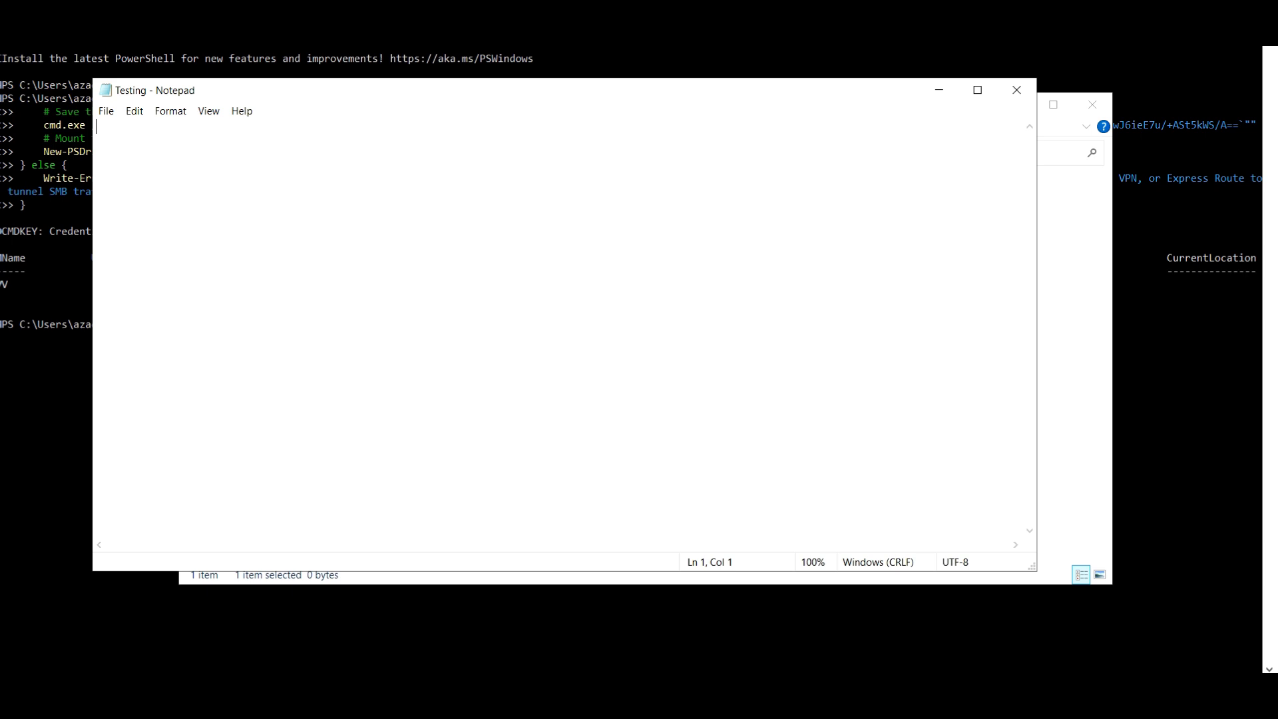
{"action": "type", "text": "This is is file"}
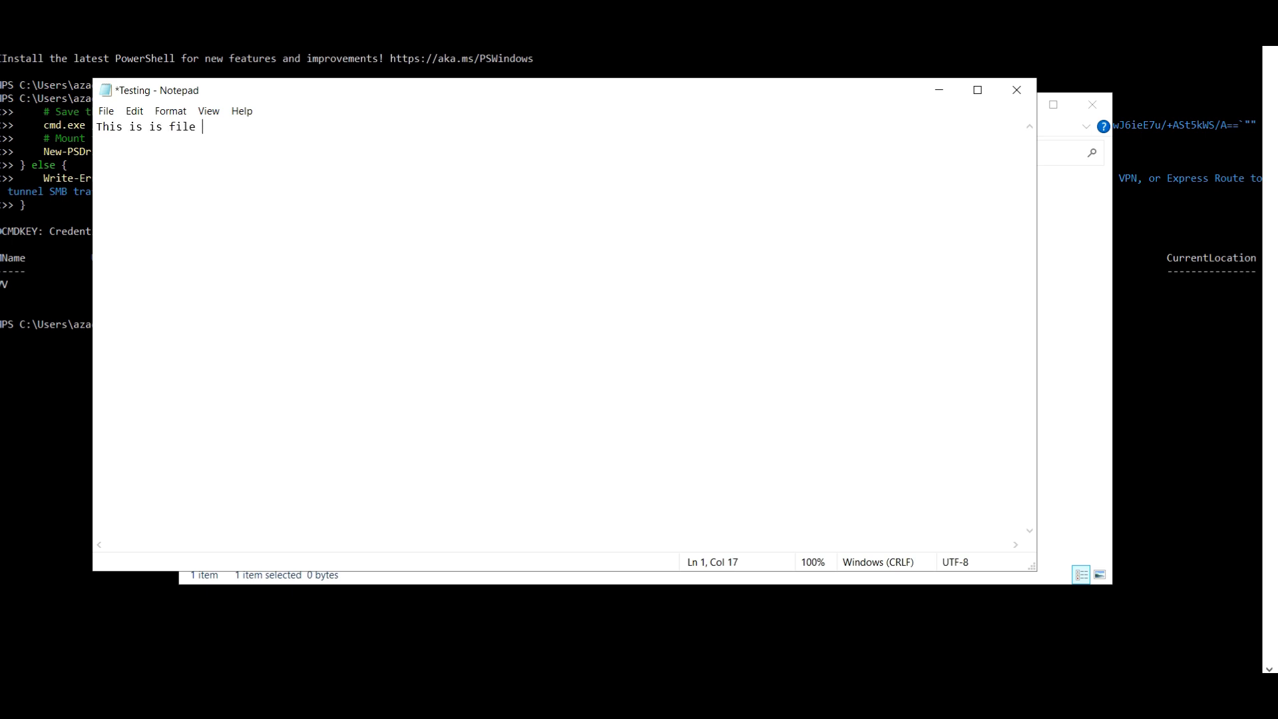
{"action": "type", "text": " Share"}
{"action": "key", "text": "ctrl+s"}
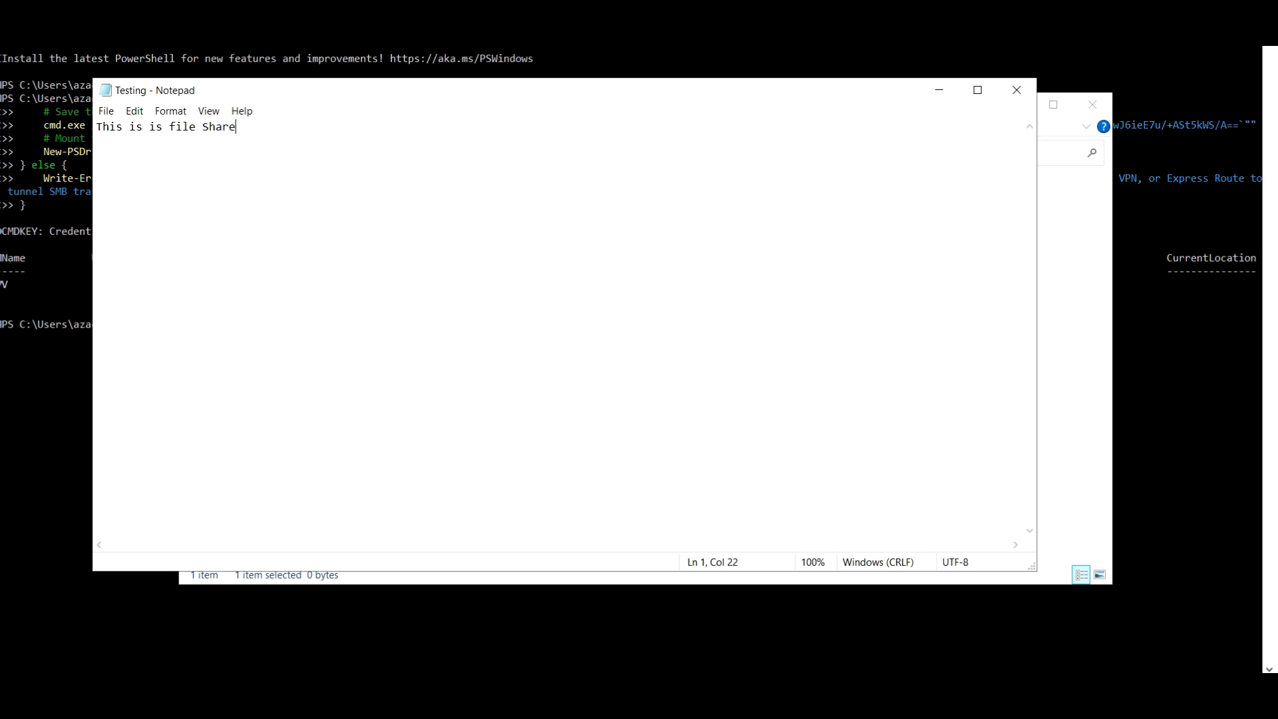
{"action": "left_click", "coordinate": [1012, 89]}
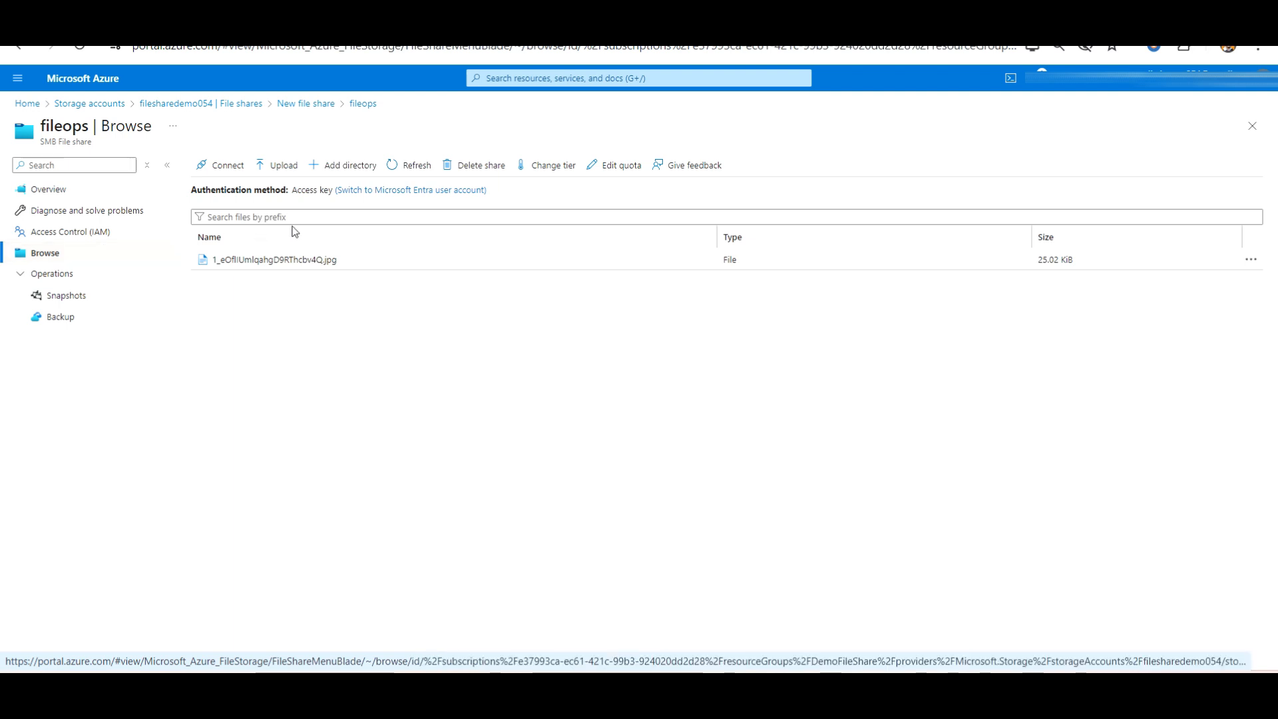
In the Azure portal, refresh the fileops share listing and browse the contents of the File directory
{"action": "left_click", "coordinate": [403, 166]}
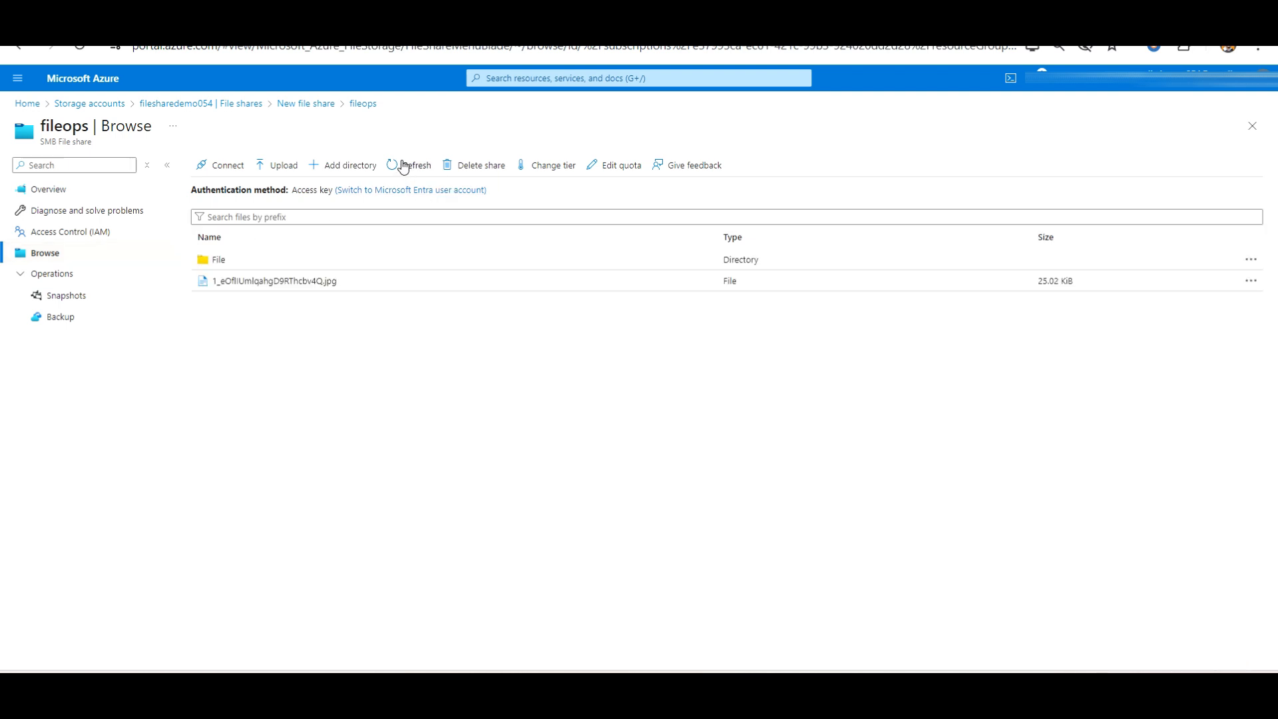
{"action": "left_click", "coordinate": [243, 265]}
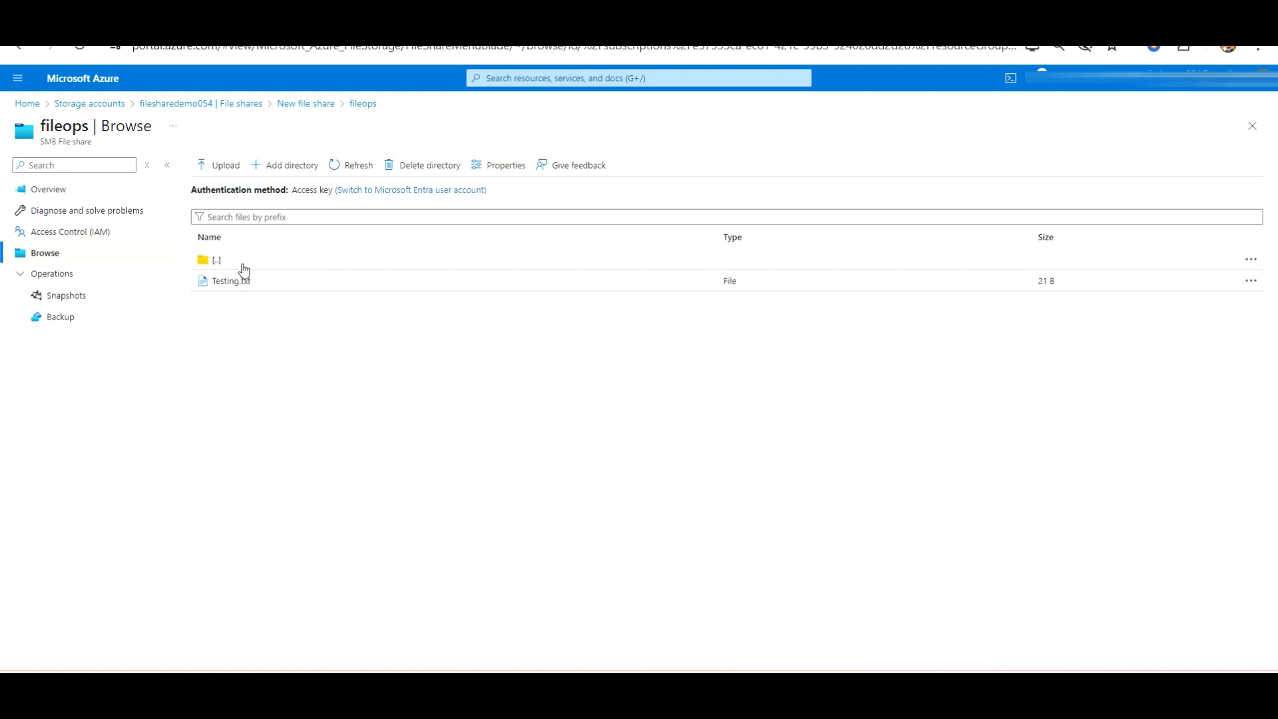
{"action": "left_click", "coordinate": [243, 265]}
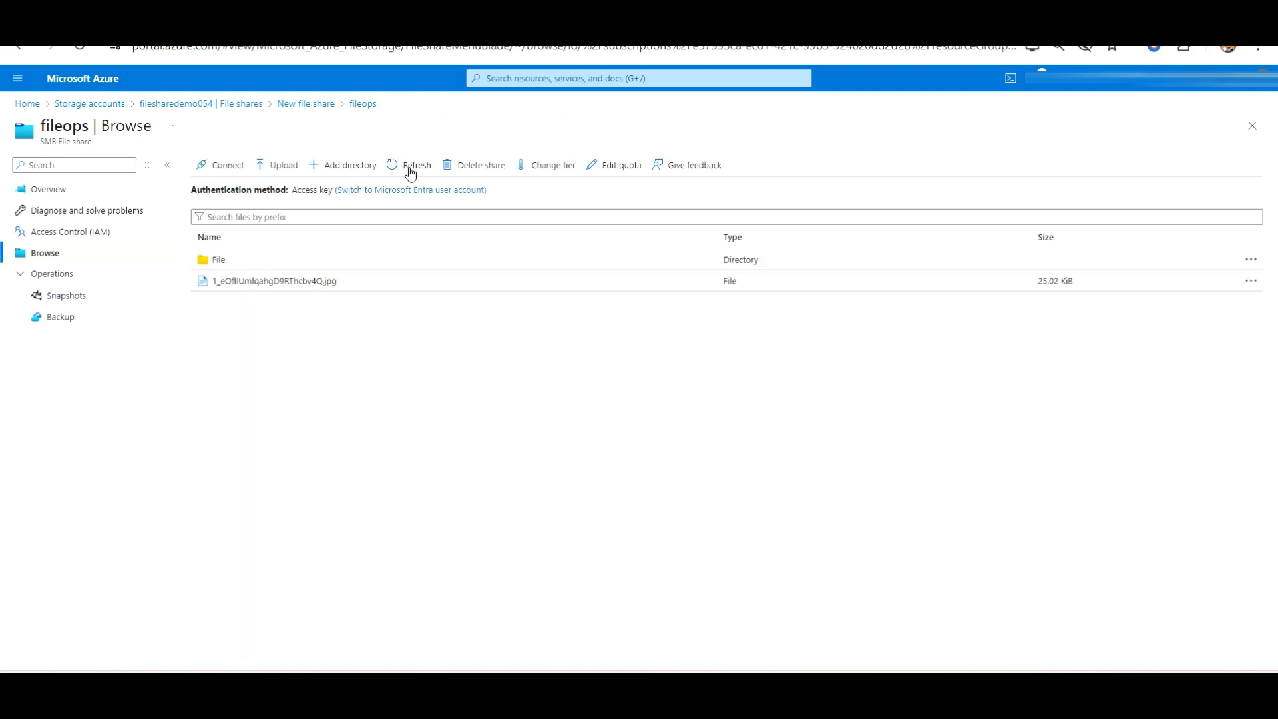
{"action": "left_click", "coordinate": [411, 168]}
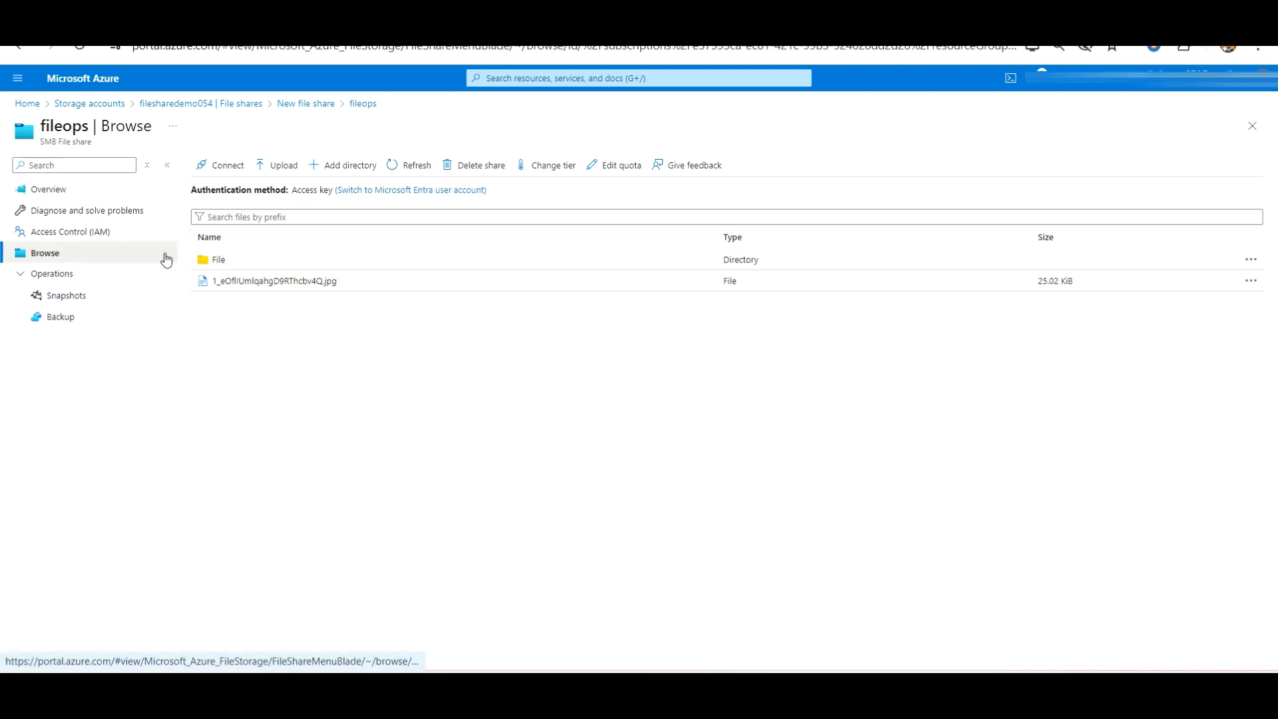
{"action": "left_click", "coordinate": [254, 261]}
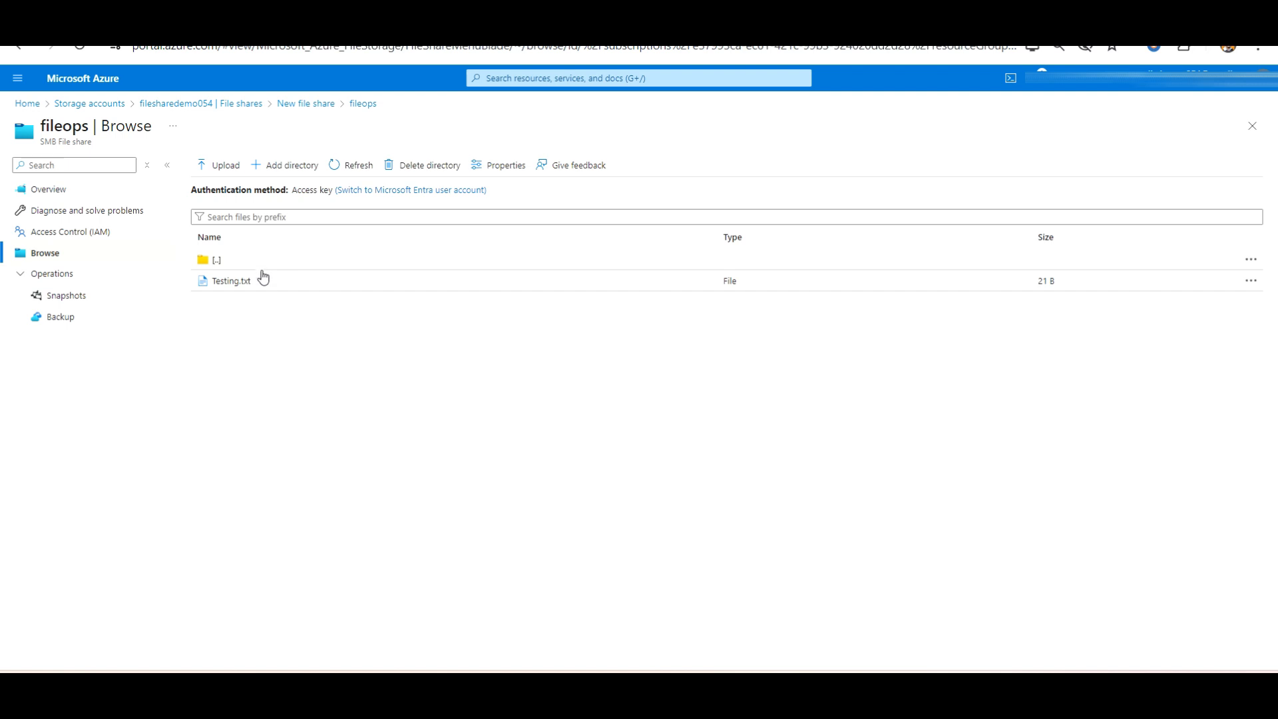
Download Testing.txt from the File directory through its file properties and open the downloaded copy
{"action": "left_click", "coordinate": [262, 283]}
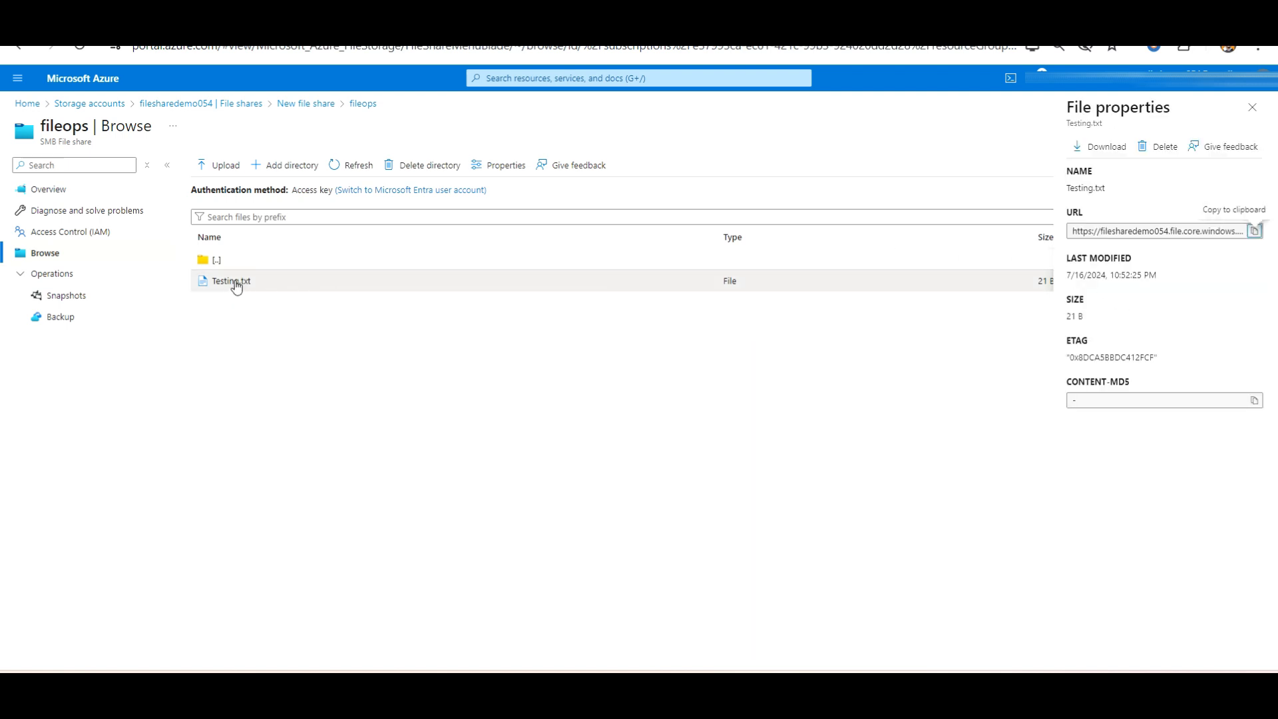
{"action": "left_click", "coordinate": [1107, 150]}
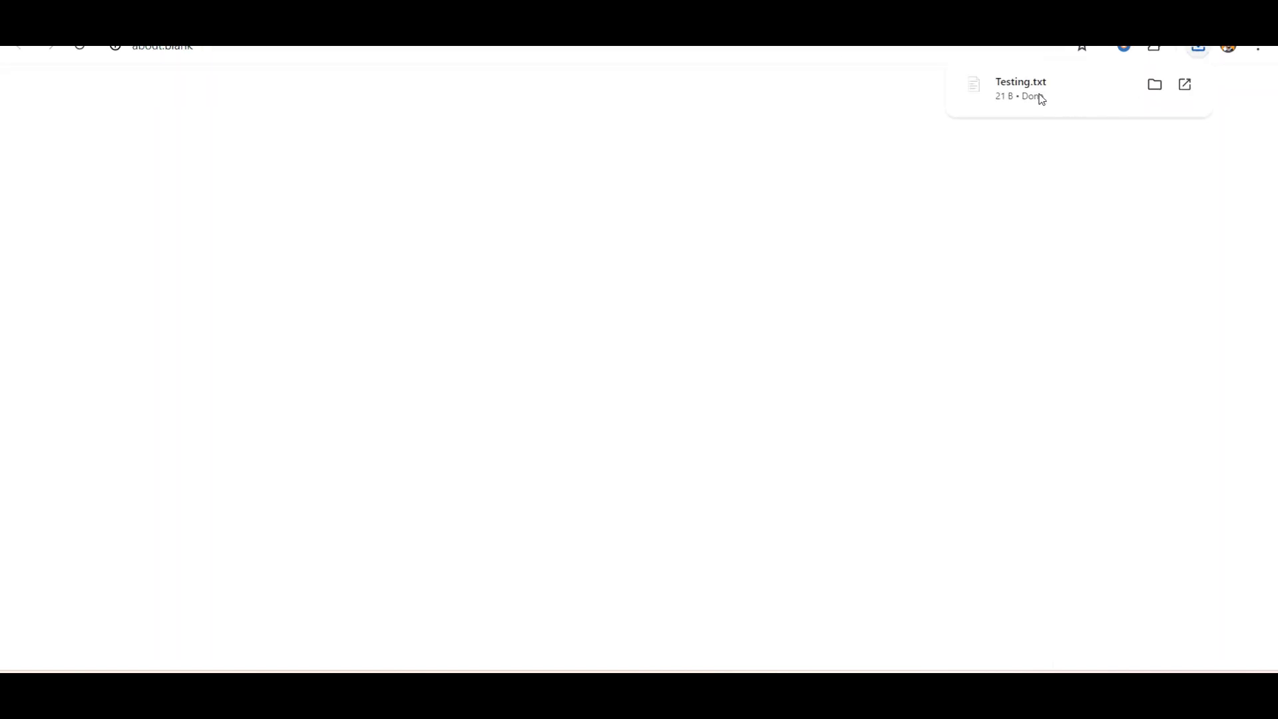
{"action": "left_click", "coordinate": [1042, 99]}
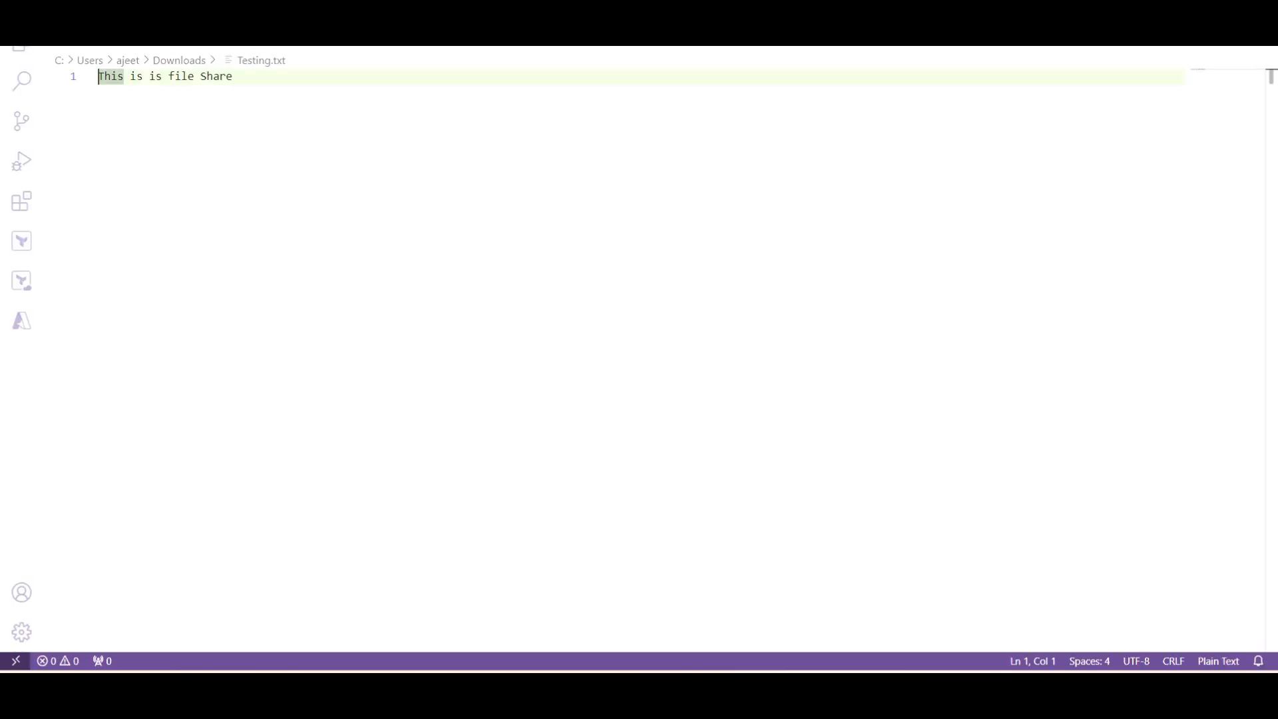
Leave the opened Testing.txt in Visual Studio Code and switch back to the Remote Desktop session of the Windows server
{"action": "left_click", "coordinate": [1183, 8]}
{"action": "key", "text": "alt+Tab"}
{"action": "key", "text": "alt+Tab"}
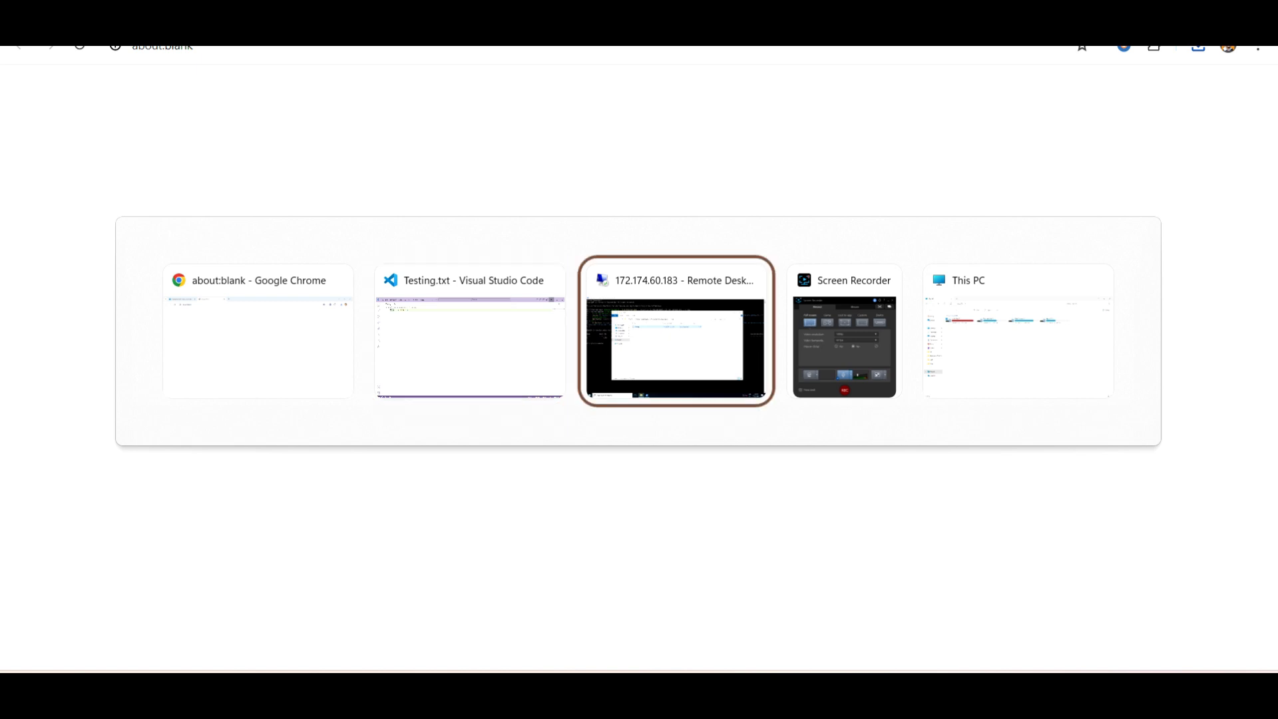